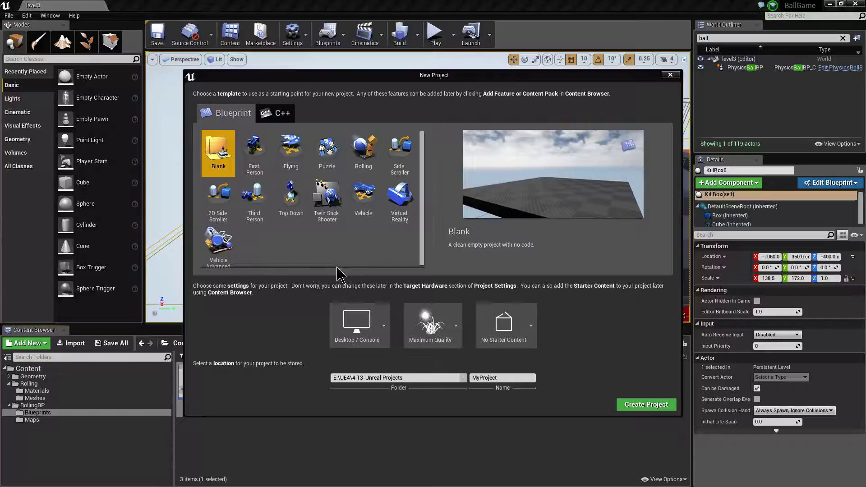
Create a Blueprint project from the Rolling template with the name BallGamequick.
{"action": "left_click", "coordinate": [361, 151]}
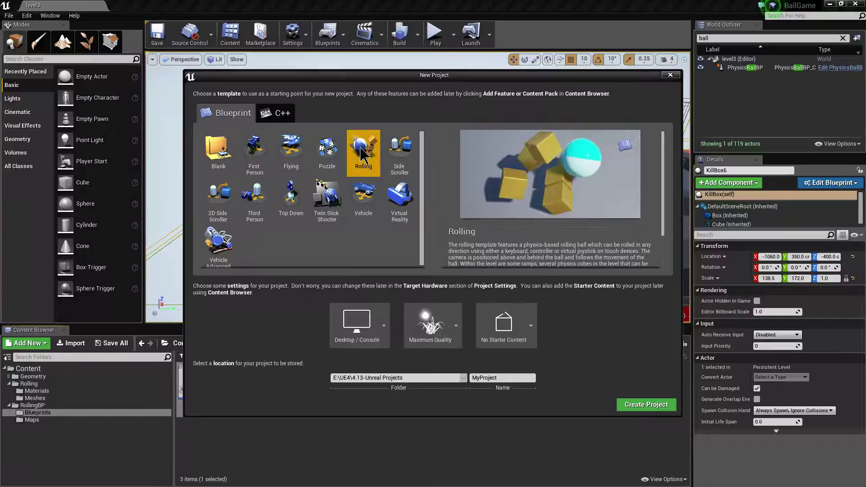
{"action": "left_click", "coordinate": [484, 378]}
{"action": "type", "text": "BallGa"}
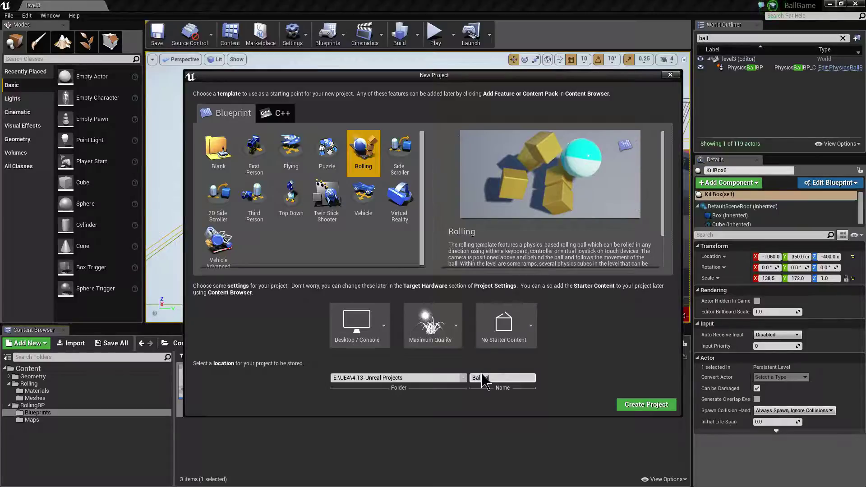
{"action": "type", "text": "me-quick"}
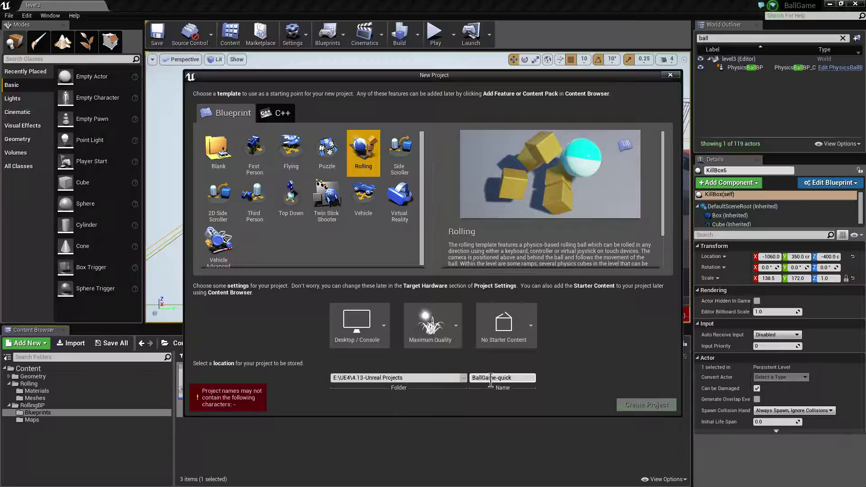
{"action": "key", "text": "BackSpace"}
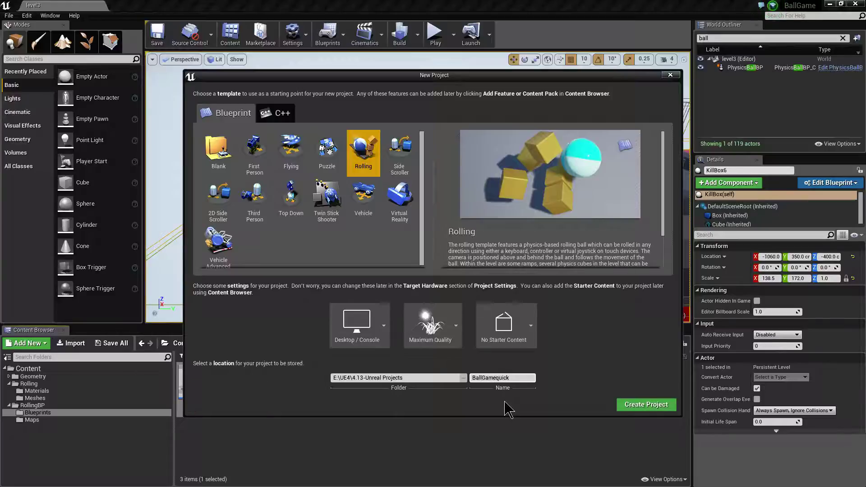
{"action": "left_click", "coordinate": [646, 404]}
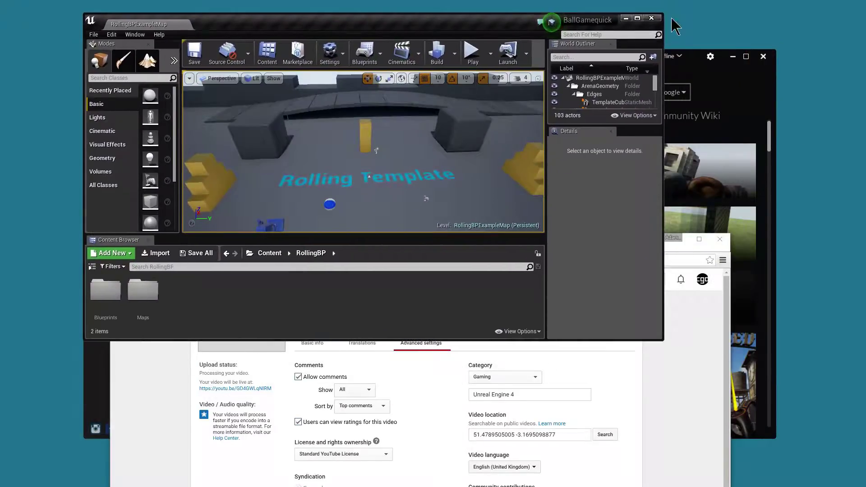
Maximize the new project's editor window and place a Box Trigger on the arena floor near the far corner beyond the bridge's end.
{"action": "left_click", "coordinate": [637, 19]}
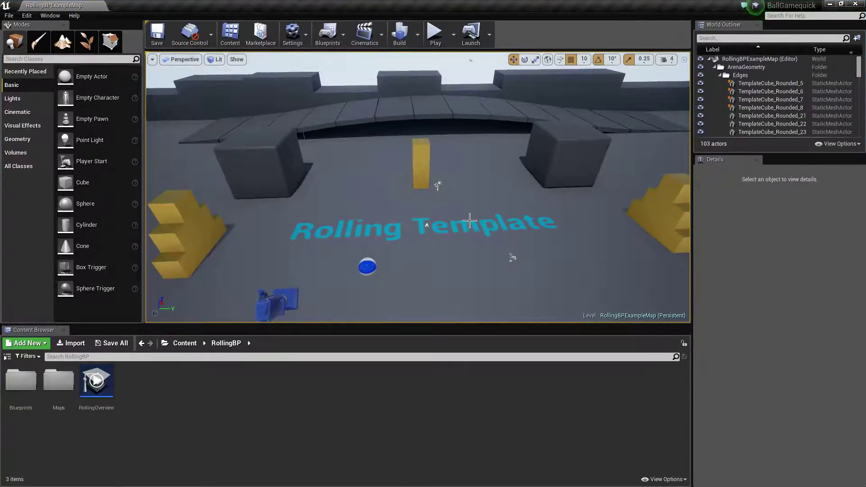
{"action": "right_click_drag", "start_coordinate": [470, 220], "coordinate": [533, 194]}
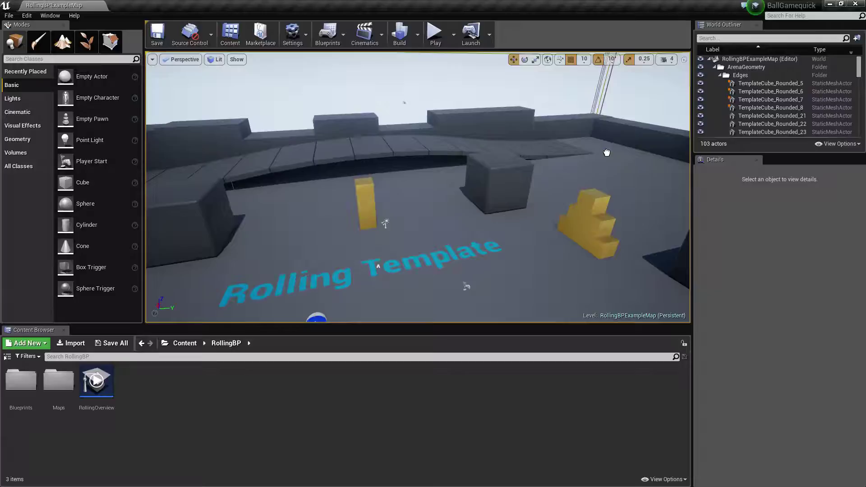
{"action": "left_click_drag", "start_coordinate": [602, 144], "coordinate": [603, 145]}
Scale the trigger box to a box extent of about 281 by 334 by 53.
{"action": "scroll", "coordinate": [605, 161], "scroll_direction": "up", "scroll_amount": 5}
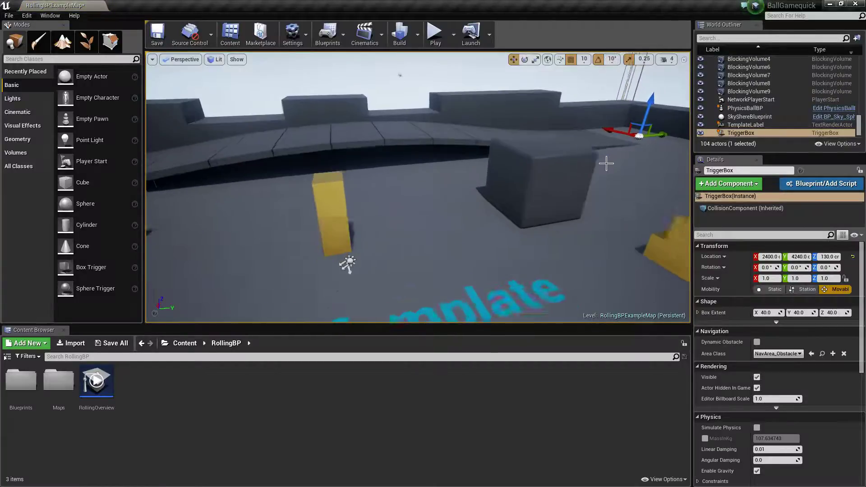
{"action": "mouse_move", "coordinate": [606, 160]}
{"action": "right_mouse_down"}
{"action": "mouse_move", "coordinate": [632, 160]}
{"action": "mouse_move", "coordinate": [595, 164]}
{"action": "right_mouse_up"}
{"action": "key", "text": "d"}
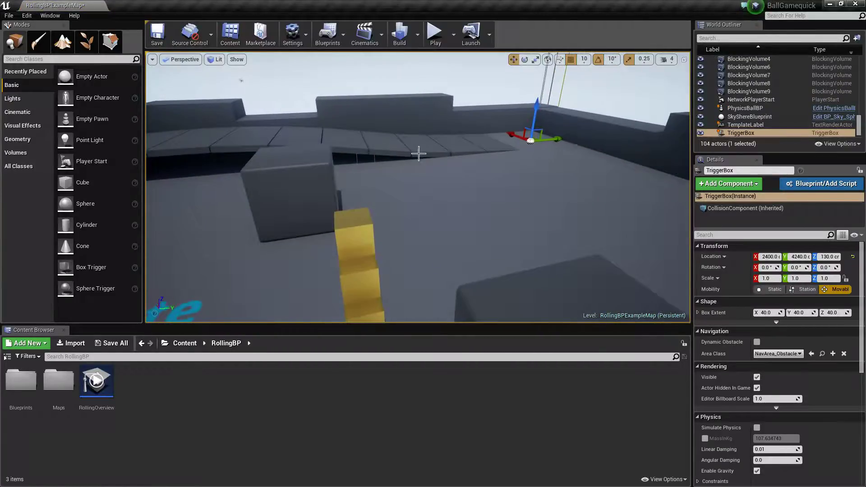
{"action": "key", "text": "d"}
{"action": "right_click_drag", "start_coordinate": [462, 214], "coordinate": [462, 214]}
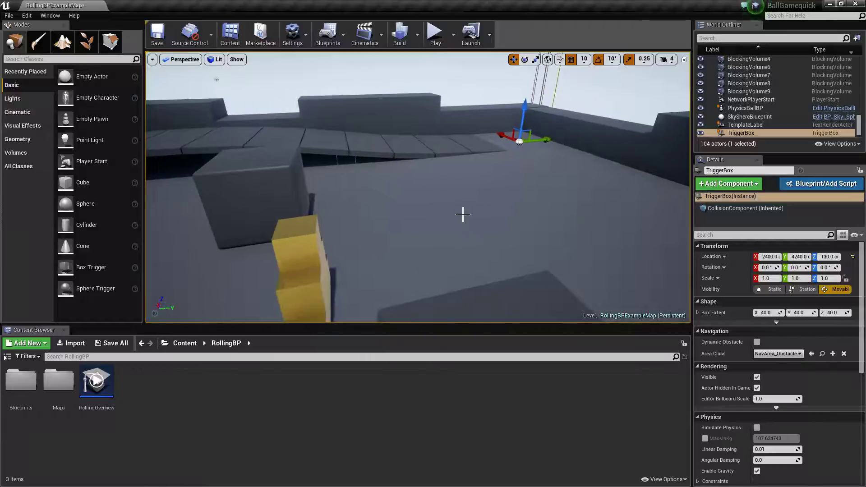
{"action": "key", "text": "f"}
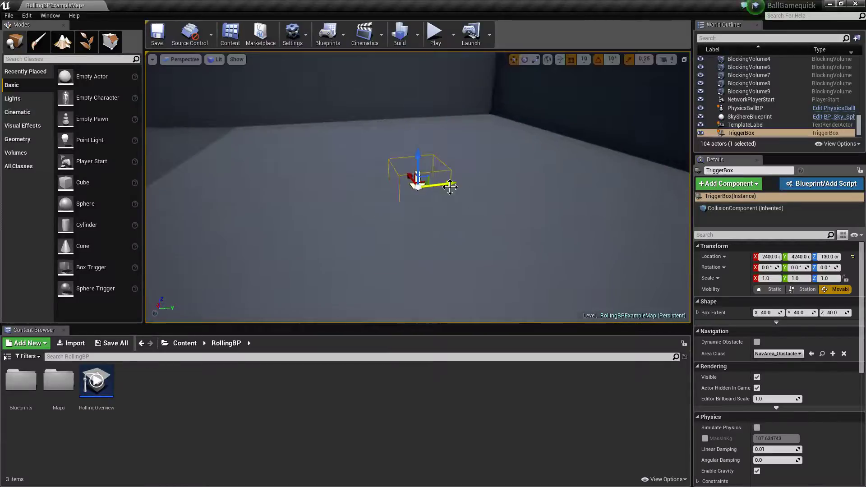
{"action": "left_click", "coordinate": [535, 59]}
{"action": "left_click_drag", "start_coordinate": [449, 184], "coordinate": [254, 210]}
{"action": "left_click_drag", "start_coordinate": [408, 175], "coordinate": [468, 304]}
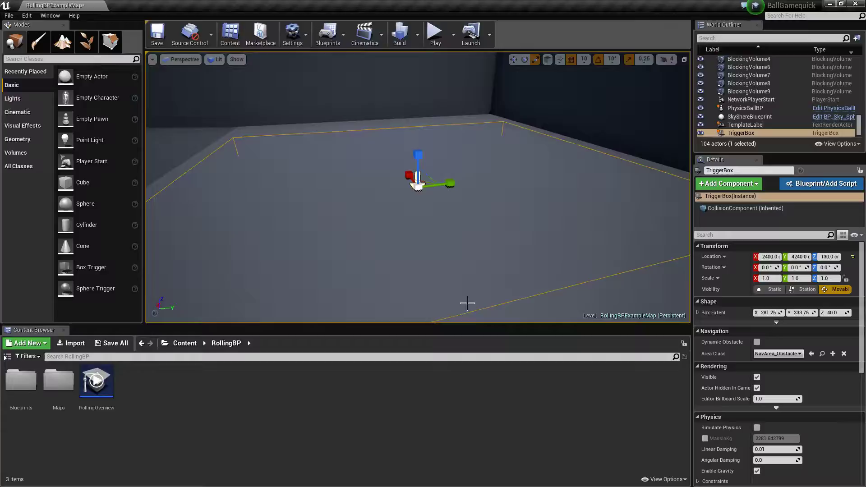
{"action": "left_click_drag", "start_coordinate": [417, 155], "coordinate": [515, 94]}
Raise the trigger box above the floor to a Z location of 220.
{"action": "left_click", "coordinate": [513, 59]}
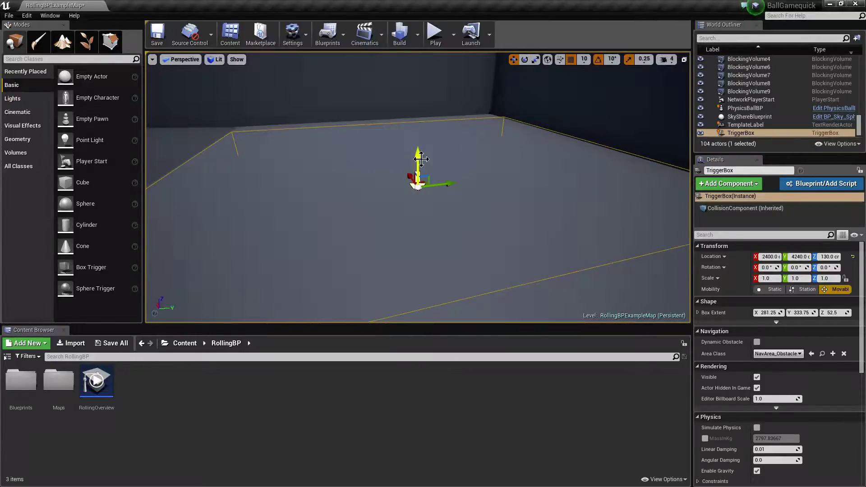
{"action": "left_click_drag", "start_coordinate": [414, 154], "coordinate": [406, 101]}
{"action": "scroll", "coordinate": [432, 174], "scroll_direction": "down", "scroll_amount": 8}
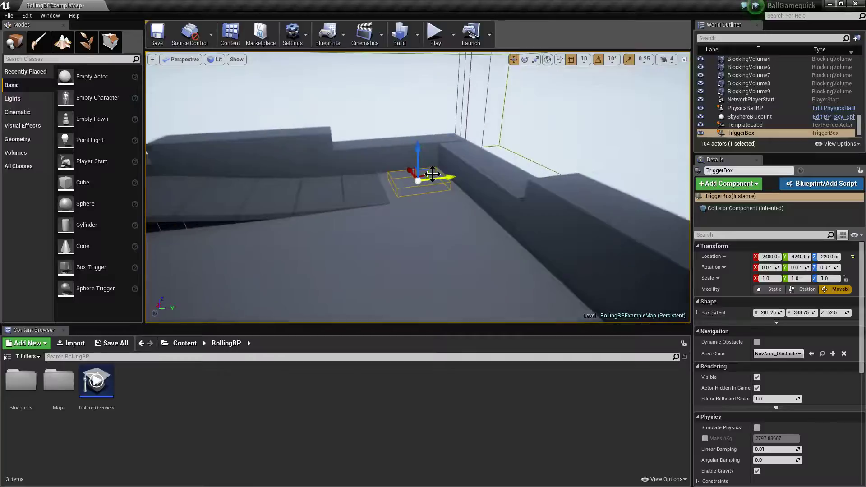
Open the Level Blueprint and add an On Actor Begin Overlap event for the trigger box.
{"action": "left_click", "coordinate": [327, 34]}
{"action": "mouse_move", "coordinate": [357, 131]}
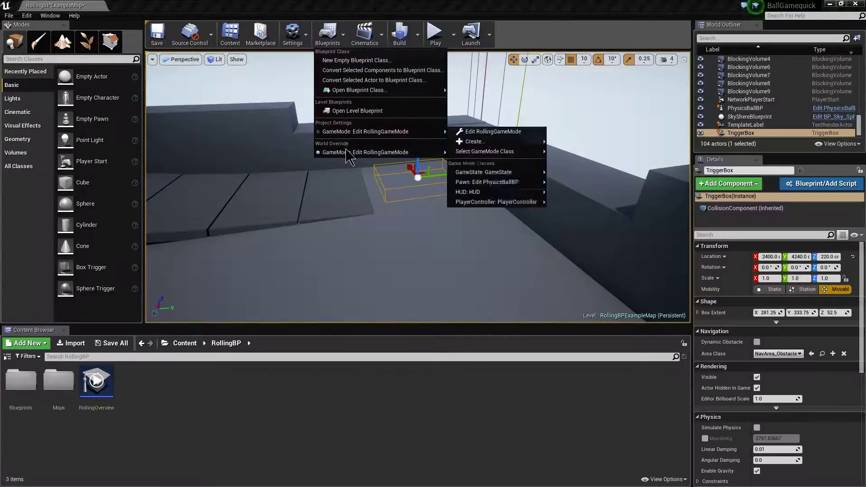
{"action": "left_click", "coordinate": [357, 111]}
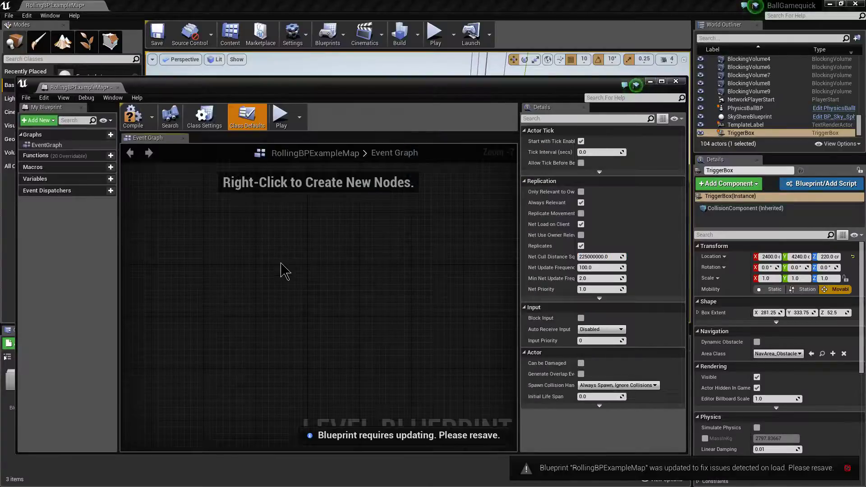
{"action": "right_click", "coordinate": [280, 265]}
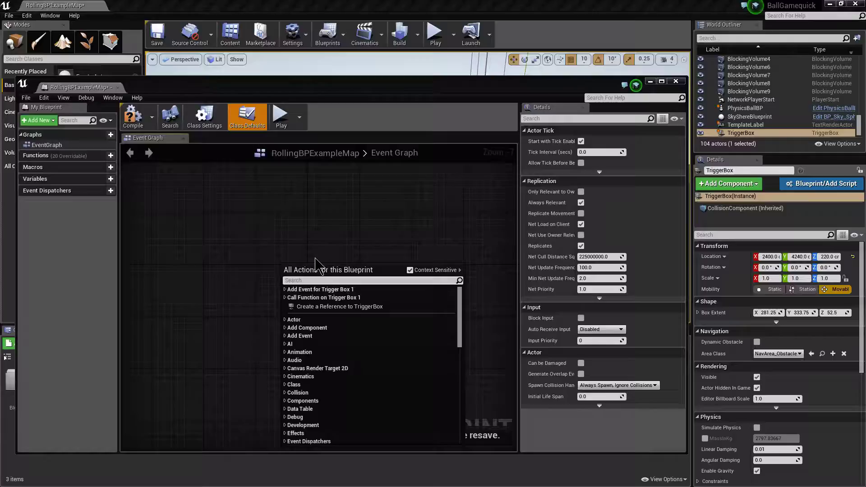
{"action": "type", "text": "overla"}
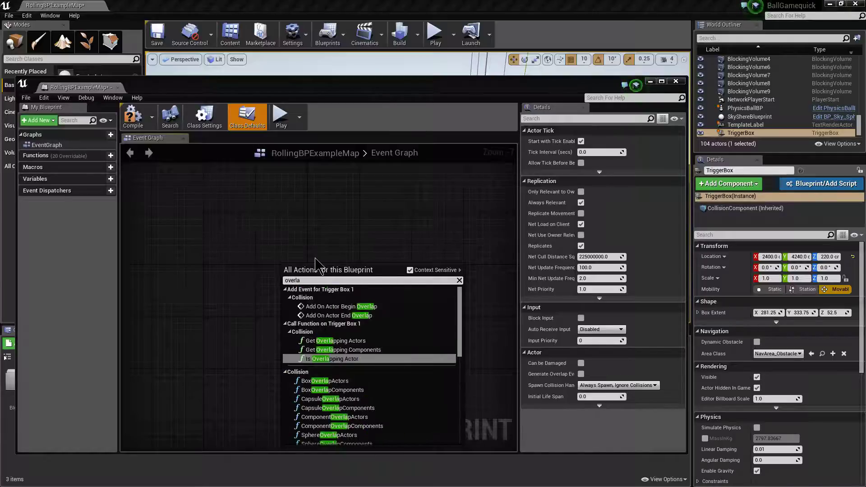
{"action": "left_click", "coordinate": [338, 306]}
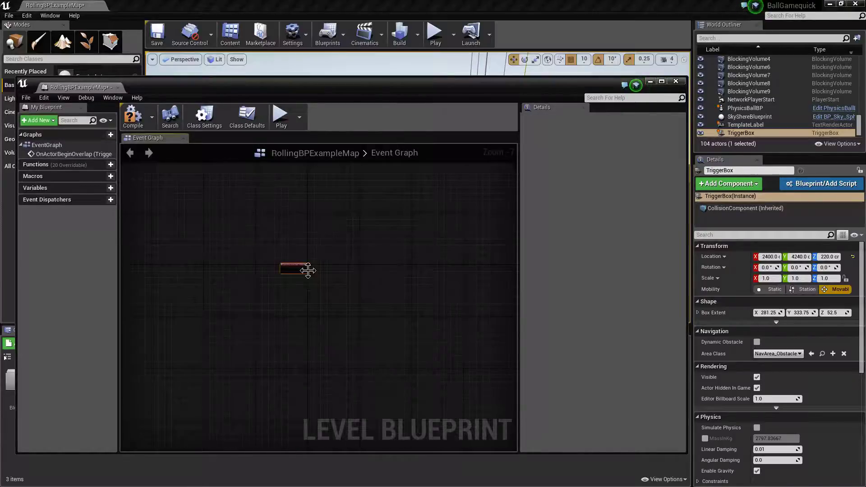
Connect a Print String node to the overlap event and set its In String to "open level".
{"action": "scroll", "coordinate": [318, 313], "scroll_direction": "up", "scroll_amount": 7}
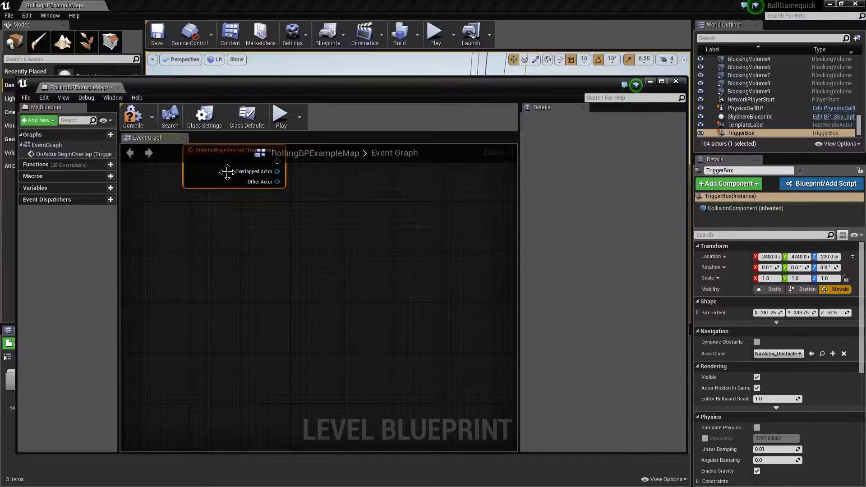
{"action": "left_click_drag", "start_coordinate": [260, 146], "coordinate": [347, 243]}
{"action": "type", "text": "print"}
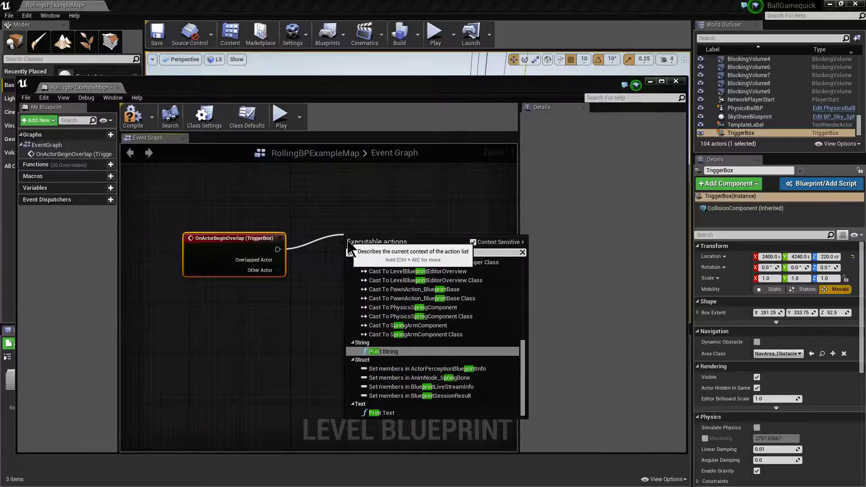
{"action": "left_click", "coordinate": [379, 360]}
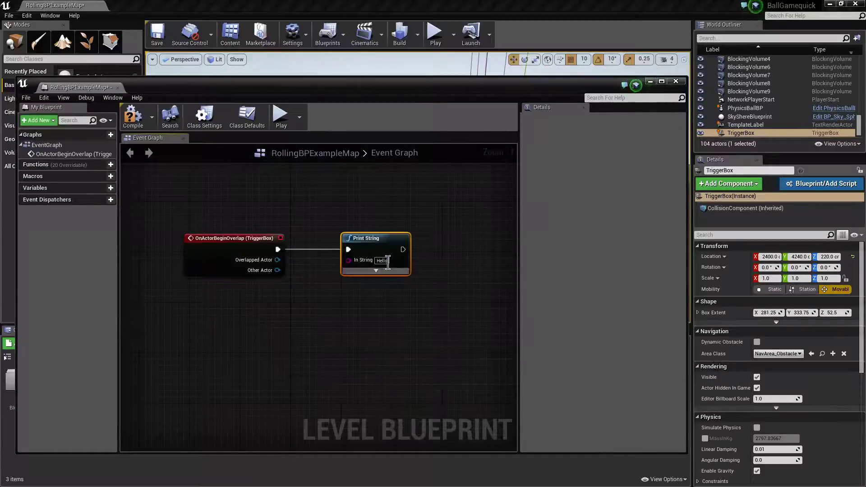
{"action": "type", "text": "open level"}
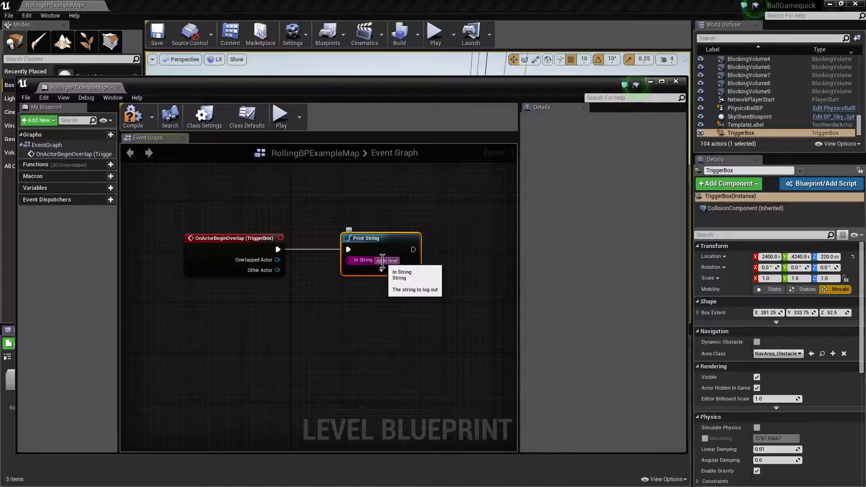
{"action": "left_click", "coordinate": [361, 306]}
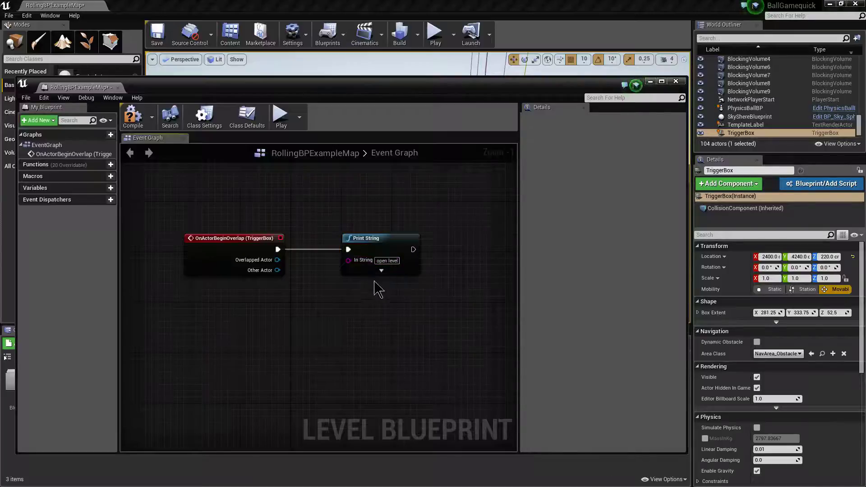
Connect an Open Level node after Print String and set its Level Name to level2.
{"action": "left_click_drag", "start_coordinate": [413, 250], "coordinate": [472, 260]}
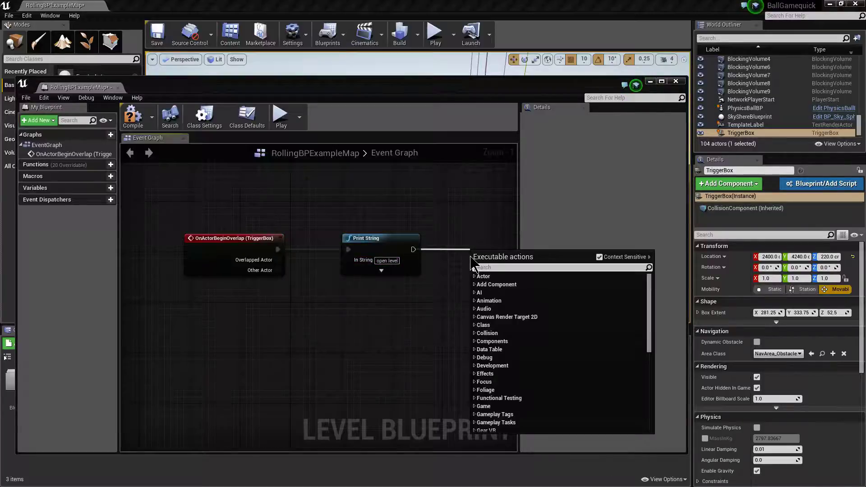
{"action": "type", "text": "open"}
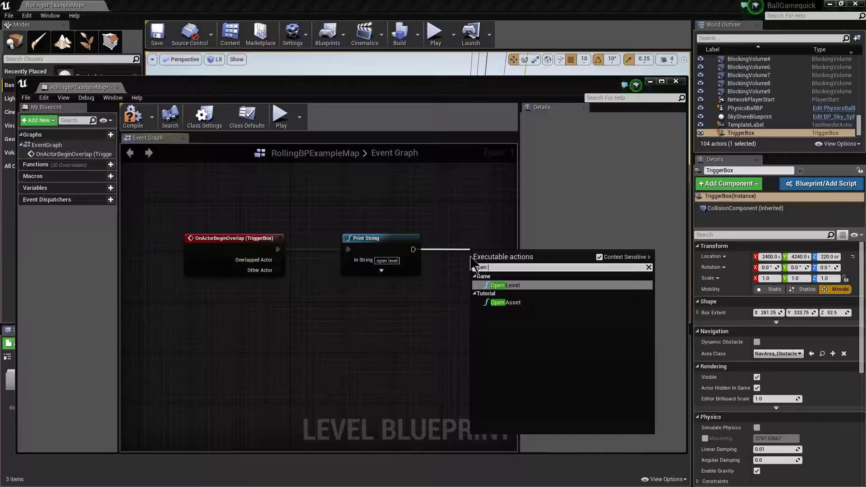
{"action": "left_click", "coordinate": [505, 285]}
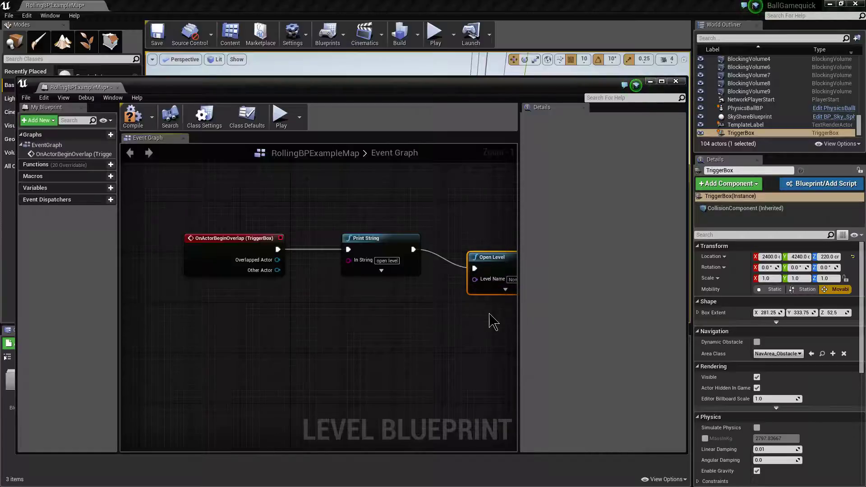
{"action": "right_click_drag", "start_coordinate": [492, 316], "coordinate": [367, 315]}
{"action": "left_click", "coordinate": [388, 281]}
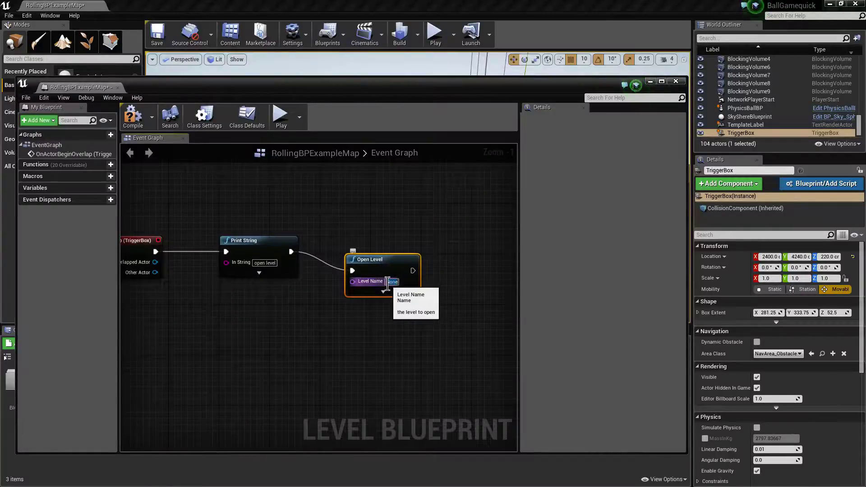
{"action": "type", "text": "Level2"}
{"action": "left_click", "coordinate": [330, 339]}
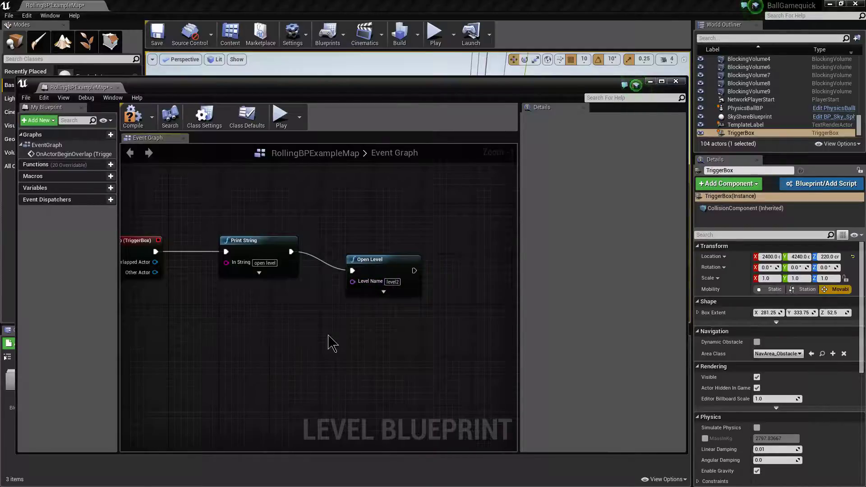
Compile and close the Level Blueprint, show the Content Browser's folder tree, and save all changes.
{"action": "left_click", "coordinate": [132, 116]}
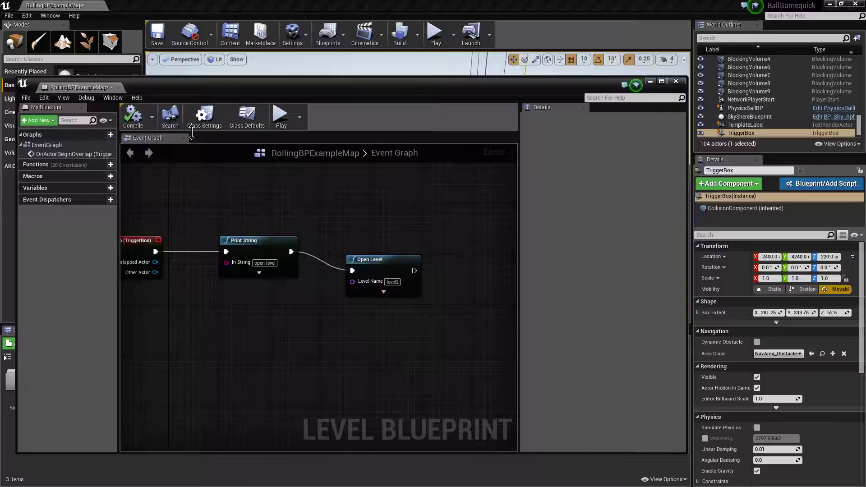
{"action": "left_click", "coordinate": [675, 82]}
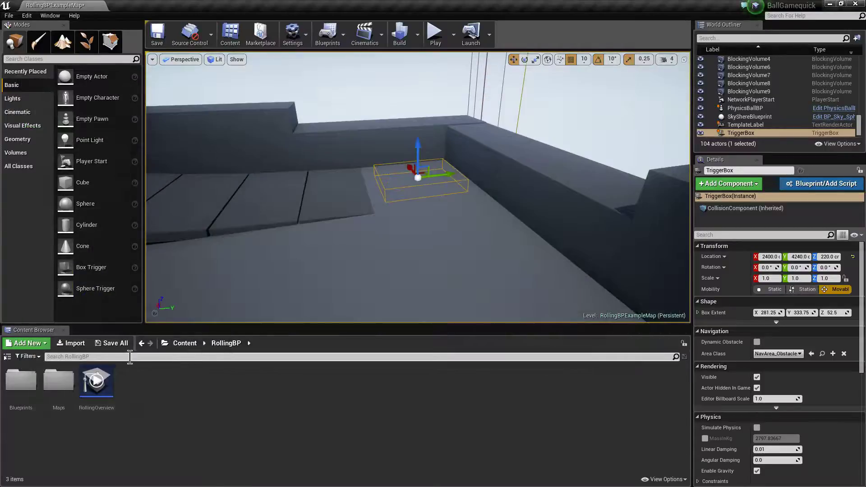
{"action": "left_click", "coordinate": [7, 356]}
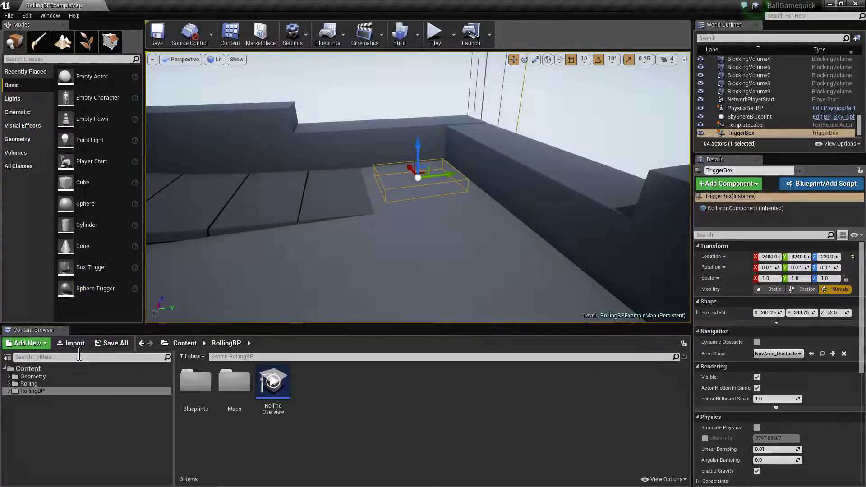
{"action": "left_click", "coordinate": [112, 352]}
{"action": "left_click", "coordinate": [534, 330]}
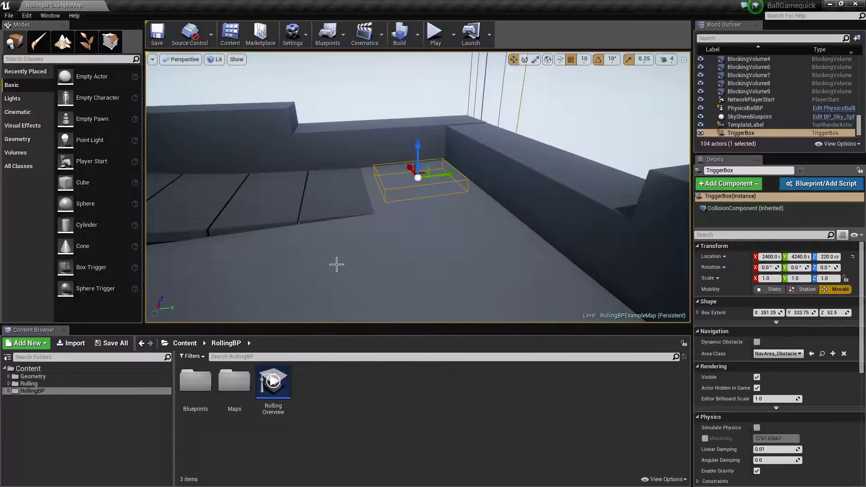
Open the RollingBP project content's Maps folder in the Content Browser.
{"action": "right_click_drag", "start_coordinate": [343, 257], "coordinate": [301, 250]}
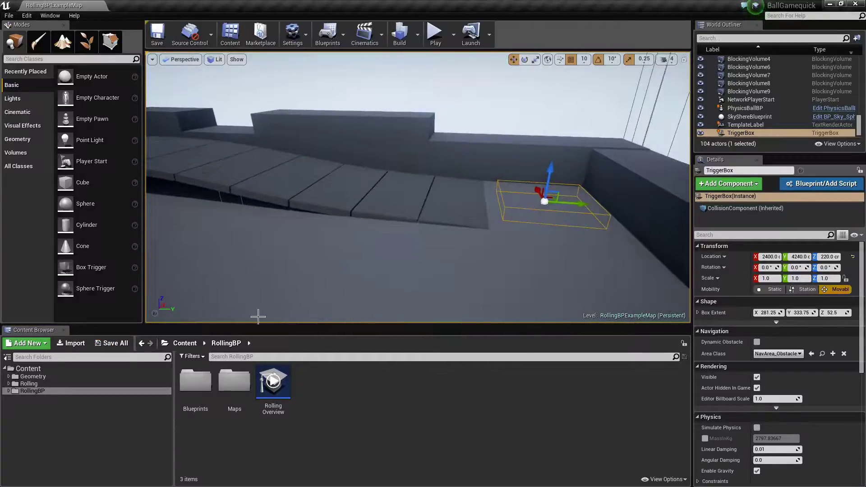
{"action": "left_click", "coordinate": [228, 390]}
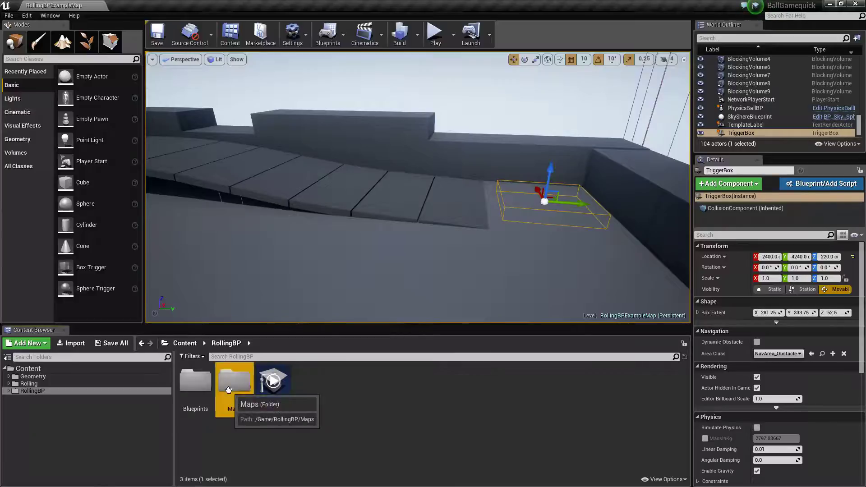
{"action": "double_click", "coordinate": [229, 390]}
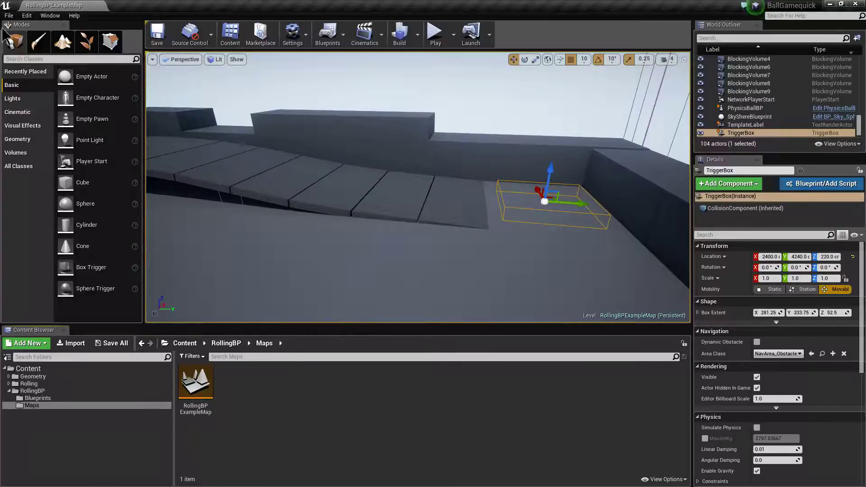
Save a copy of the current level as level2 in the RollingBP Maps folder.
{"action": "left_click", "coordinate": [9, 15]}
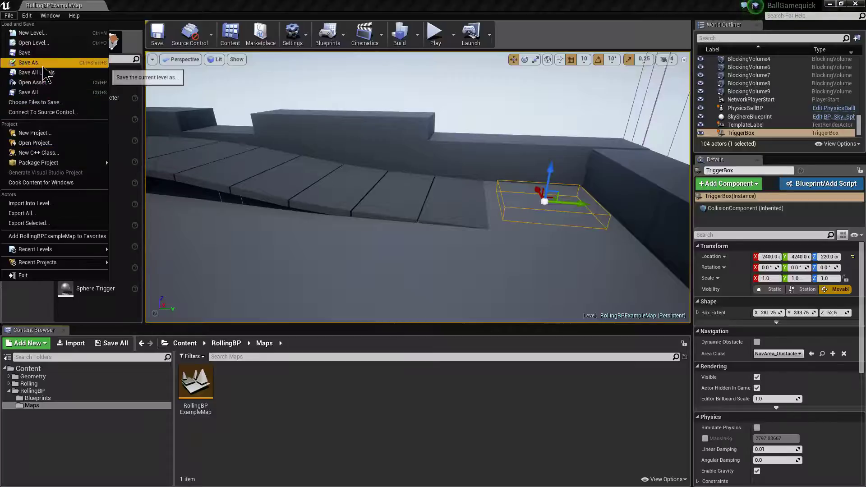
{"action": "left_click", "coordinate": [29, 62]}
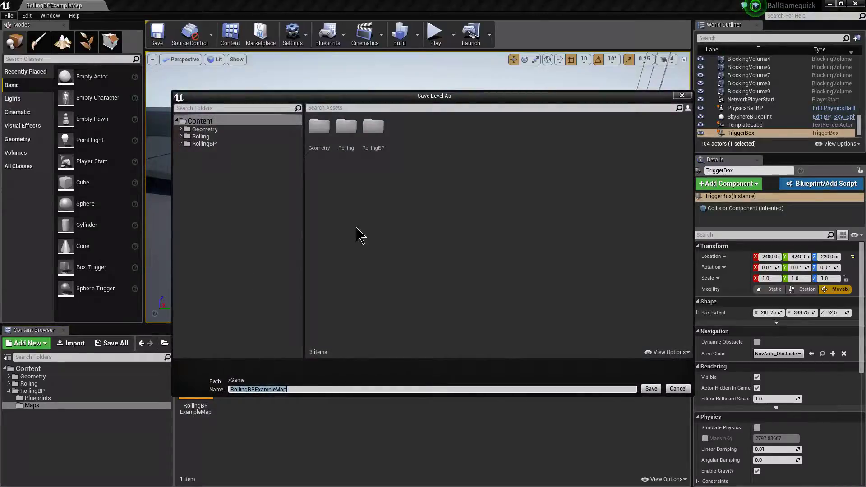
{"action": "left_click", "coordinate": [205, 143]}
{"action": "left_click", "coordinate": [350, 135]}
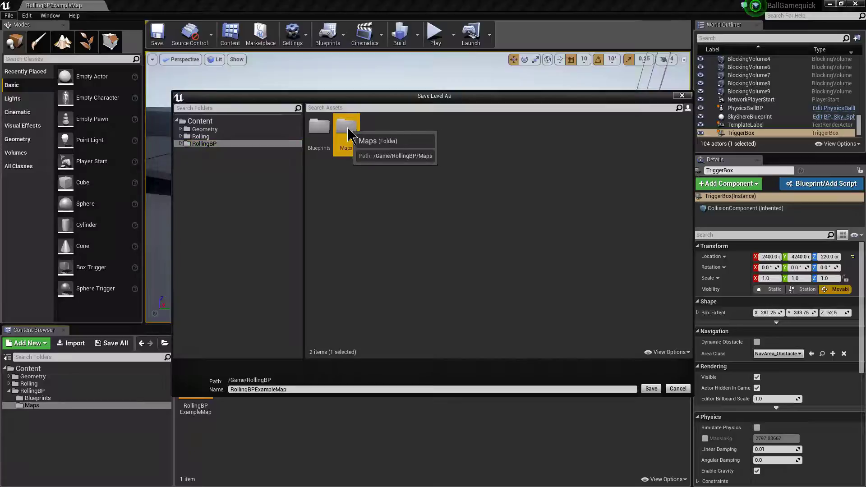
{"action": "double_click", "coordinate": [348, 133]}
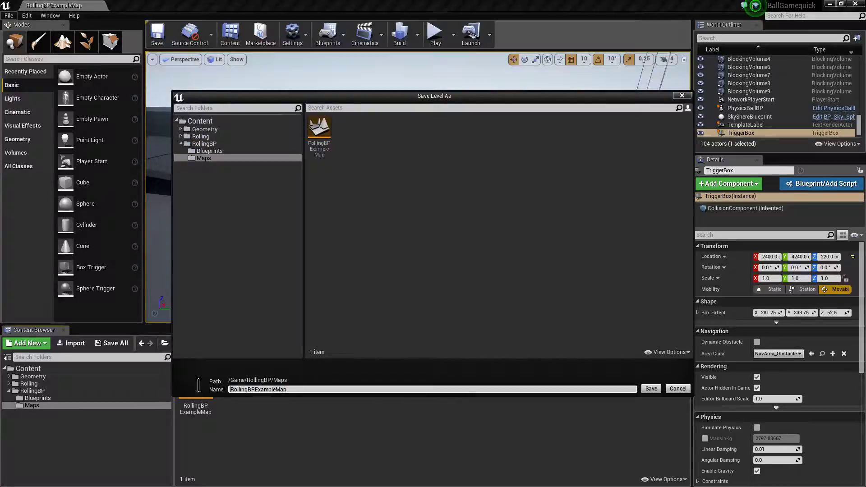
{"action": "left_click_drag", "start_coordinate": [297, 391], "coordinate": [209, 394]}
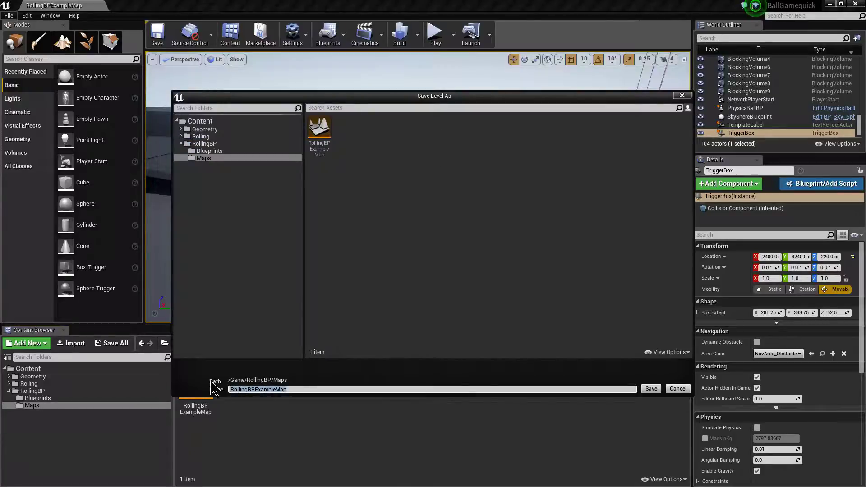
{"action": "type", "text": "level2"}
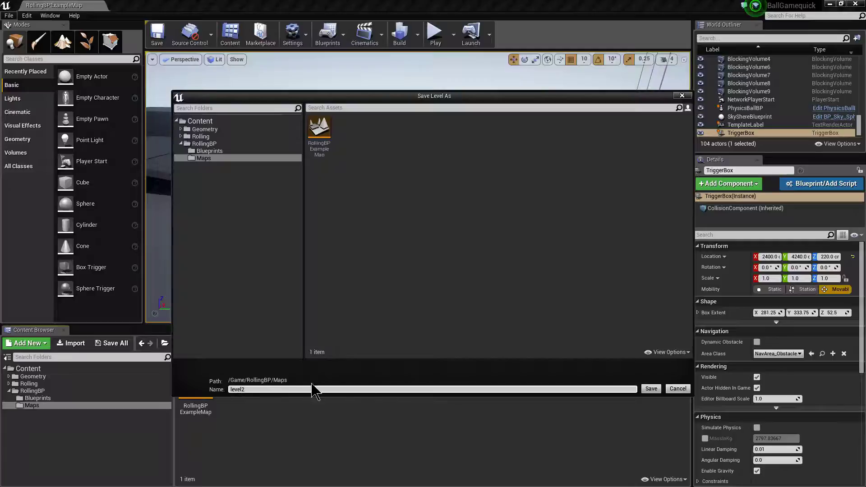
{"action": "left_click", "coordinate": [651, 389]}
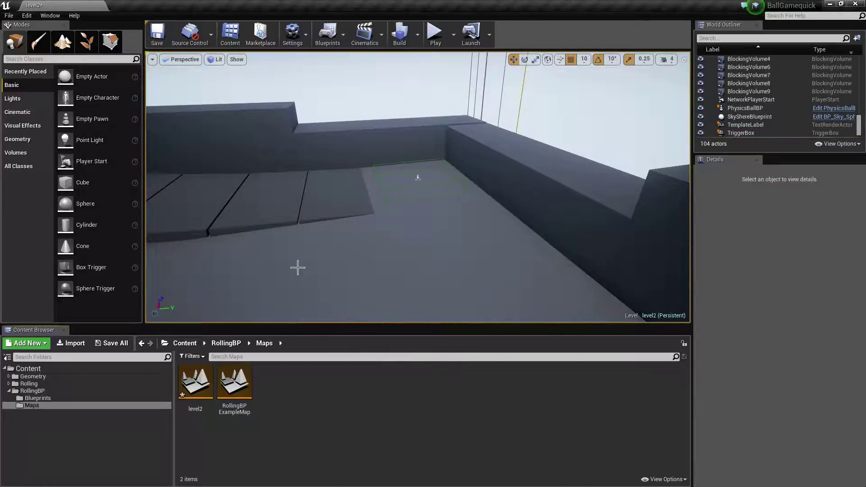
Change the text of the floor label "Rolling Template" to "level 2".
{"action": "scroll", "coordinate": [299, 266], "scroll_direction": "down", "scroll_amount": 10}
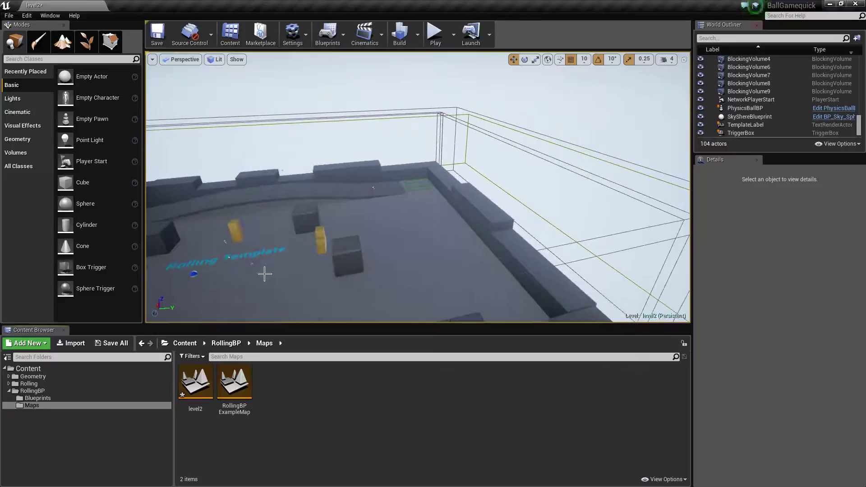
{"action": "left_click", "coordinate": [248, 255]}
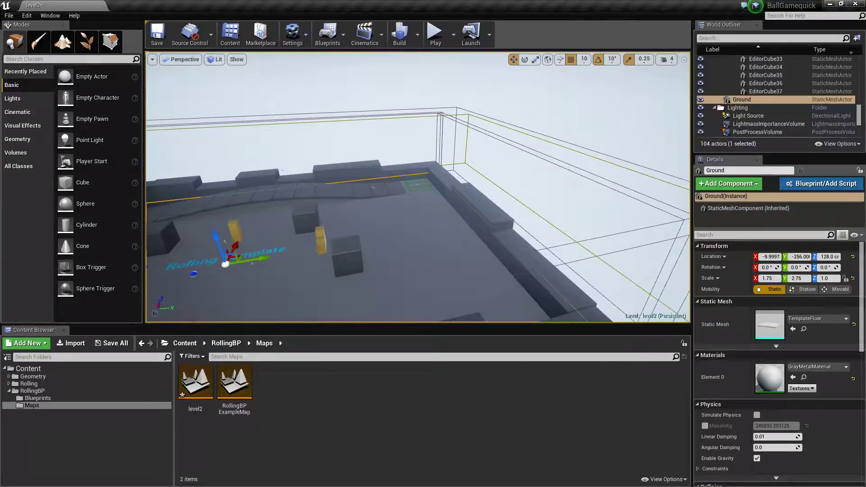
{"action": "left_click", "coordinate": [204, 263]}
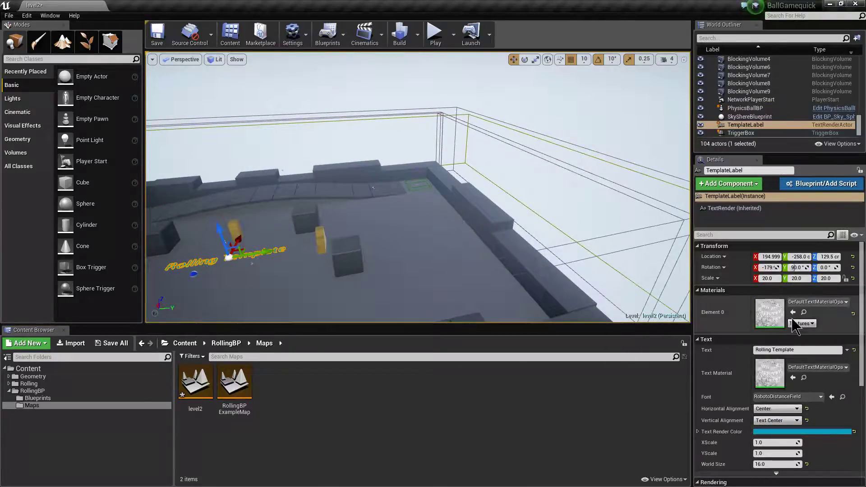
{"action": "left_click", "coordinate": [762, 350]}
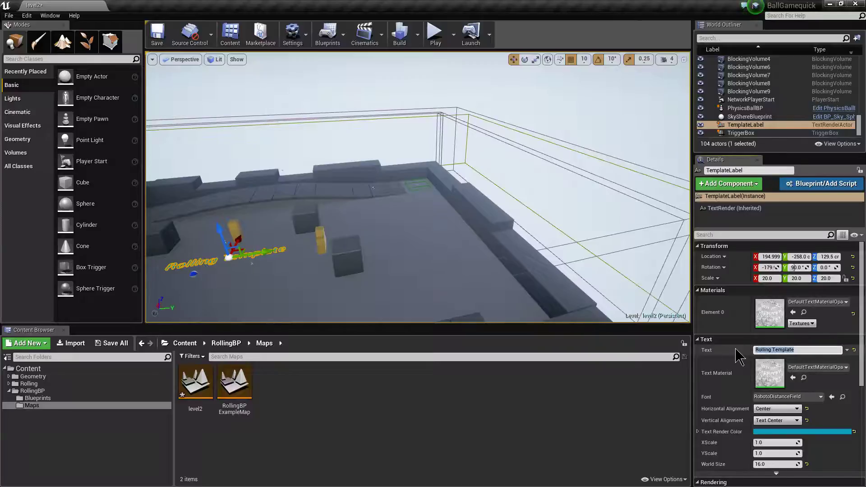
{"action": "type", "text": "level 2"}
{"action": "key", "text": "Return"}
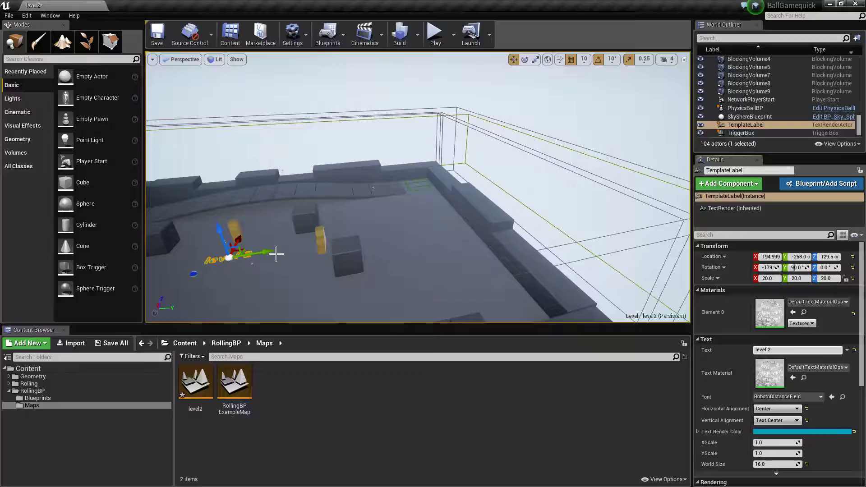
Duplicate the yellow three-cube stack behind the floor label about 320 units to each side along Y, and save the level.
{"action": "left_click", "coordinate": [236, 224]}
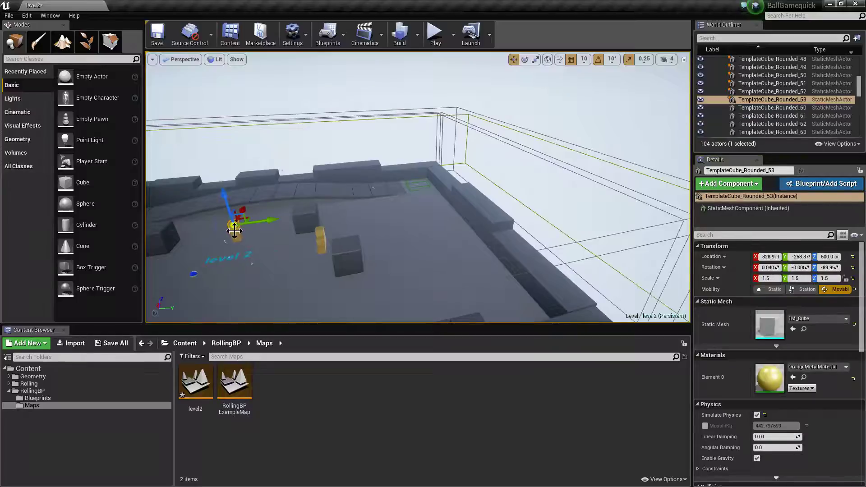
{"action": "left_click", "coordinate": [232, 235], "text": "shift"}
{"action": "scroll", "coordinate": [227, 246], "scroll_direction": "up", "scroll_amount": 2}
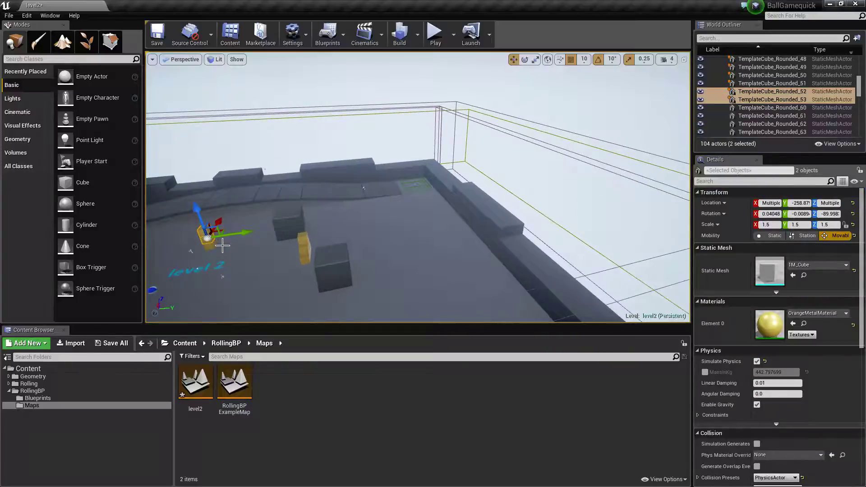
{"action": "key", "text": "f"}
{"action": "scroll", "coordinate": [361, 261], "scroll_direction": "down", "scroll_amount": 2}
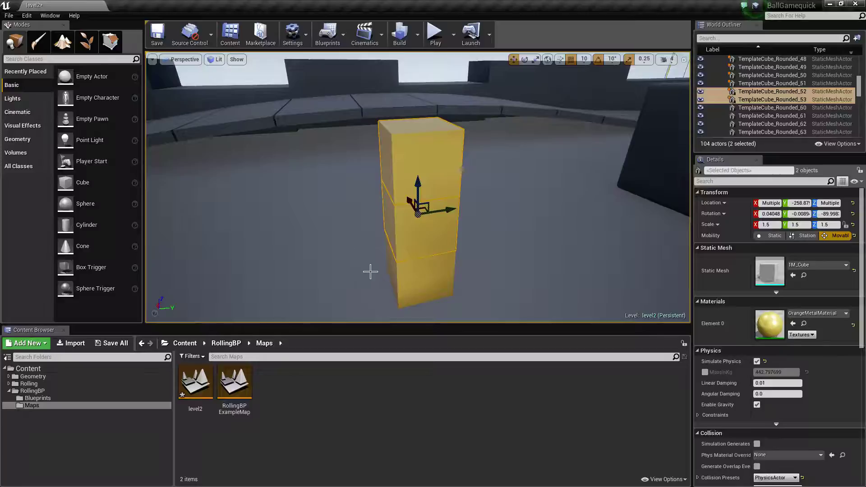
{"action": "left_click", "coordinate": [401, 274], "text": "ctrl"}
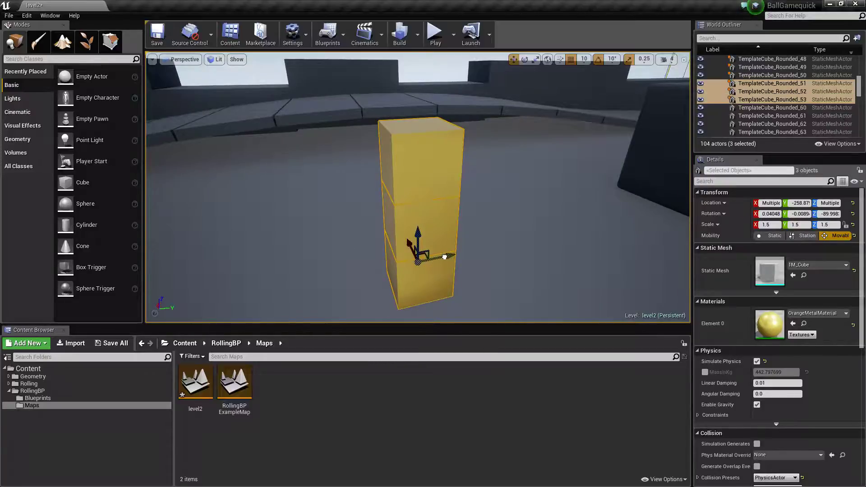
{"action": "left_click_drag", "start_coordinate": [444, 257], "coordinate": [531, 244], "text": "alt"}
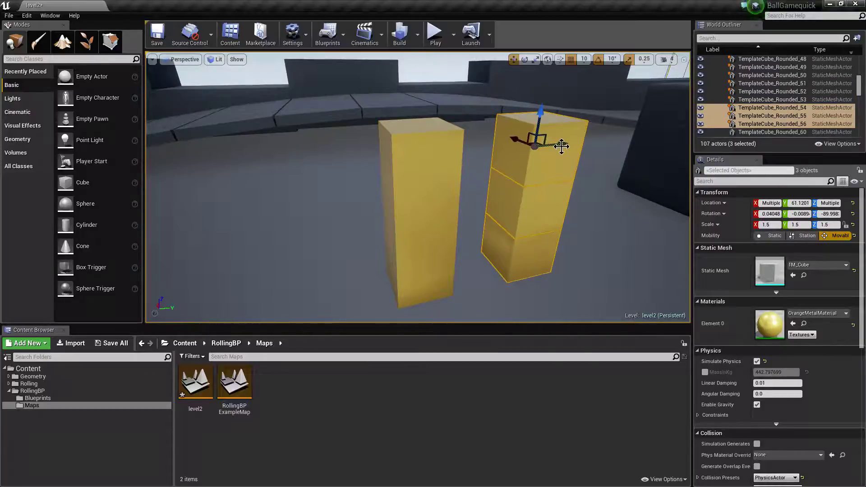
{"action": "left_click_drag", "start_coordinate": [559, 144], "coordinate": [315, 186], "text": "alt"}
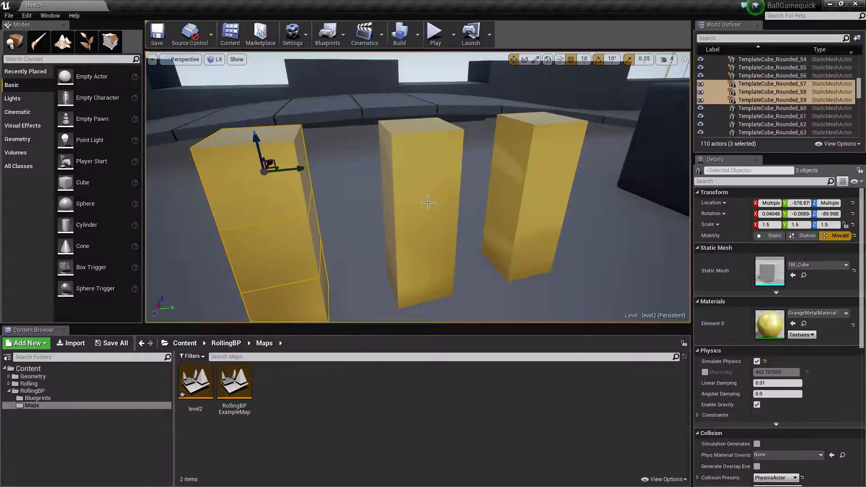
{"action": "scroll", "coordinate": [426, 212], "scroll_direction": "down", "scroll_amount": 5}
{"action": "scroll", "coordinate": [426, 212], "scroll_direction": "down", "scroll_amount": 3}
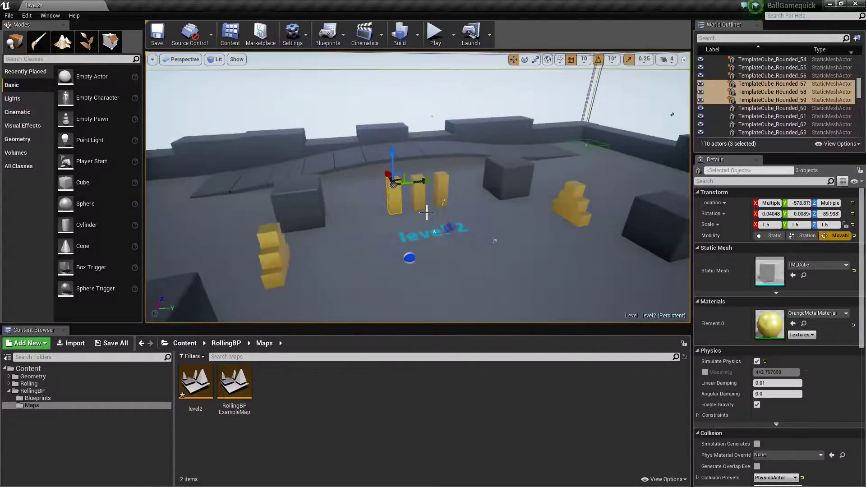
{"action": "left_click", "coordinate": [157, 34]}
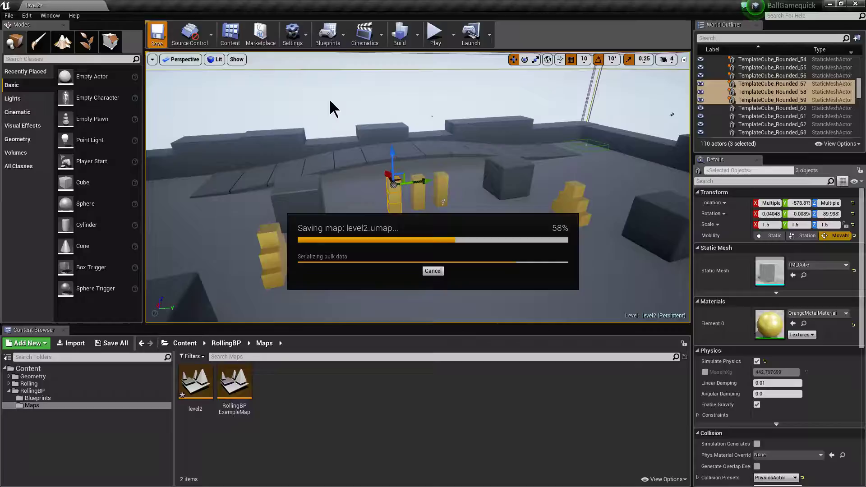
In level2's Level Blueprint, set the Open Level node's Level Name to level3 and Print String's In String to "open level 3".
{"action": "left_click", "coordinate": [345, 39]}
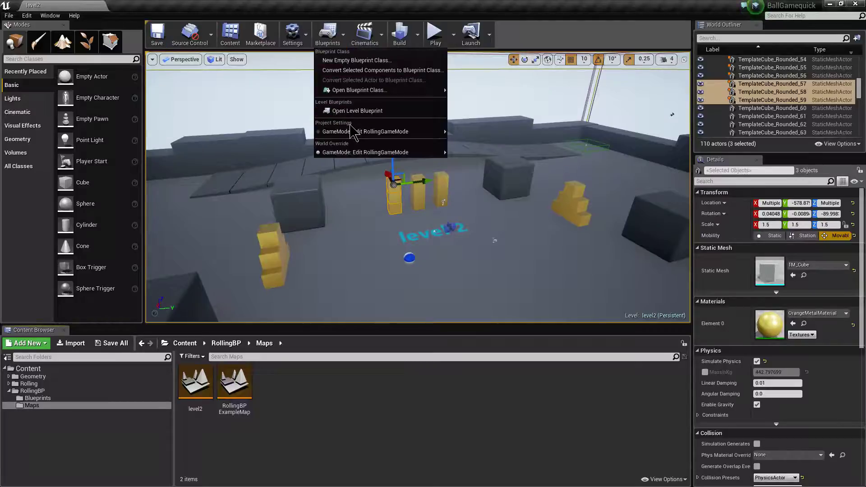
{"action": "left_click", "coordinate": [356, 111]}
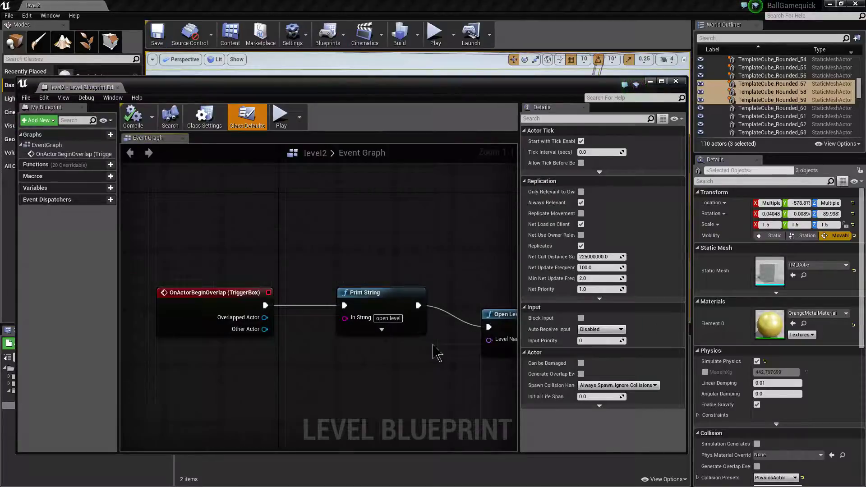
{"action": "right_click_drag", "start_coordinate": [427, 363], "coordinate": [325, 357]}
{"action": "left_click", "coordinate": [436, 334]}
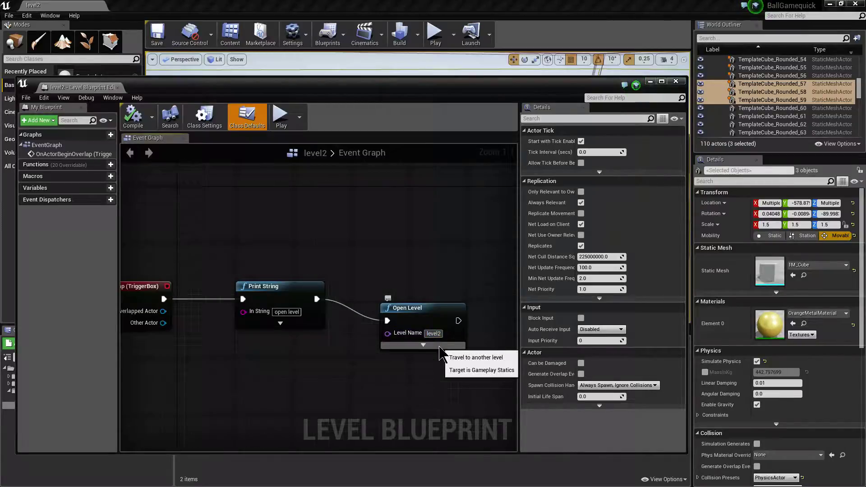
{"action": "key", "text": "BackSpace"}
{"action": "type", "text": "3"}
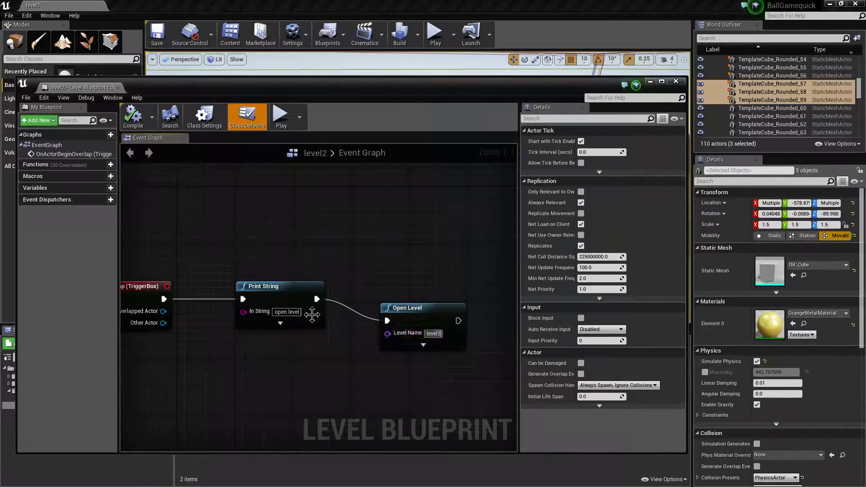
{"action": "left_click", "coordinate": [287, 312]}
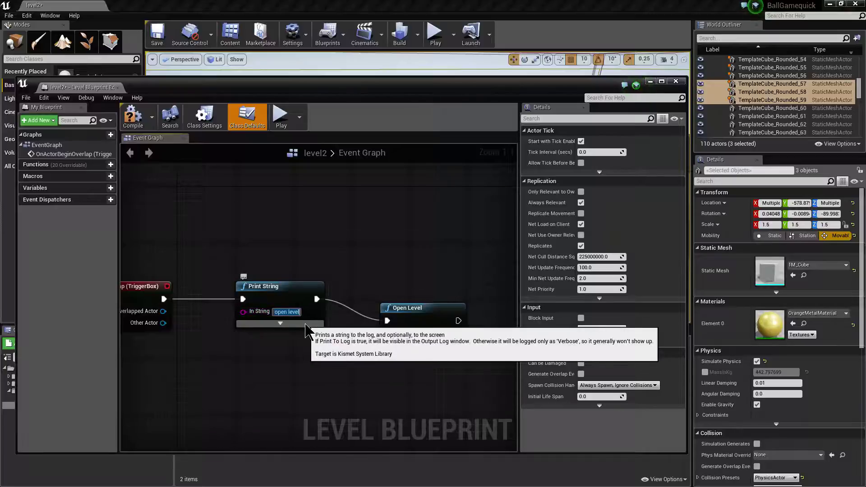
{"action": "type", "text": "3"}
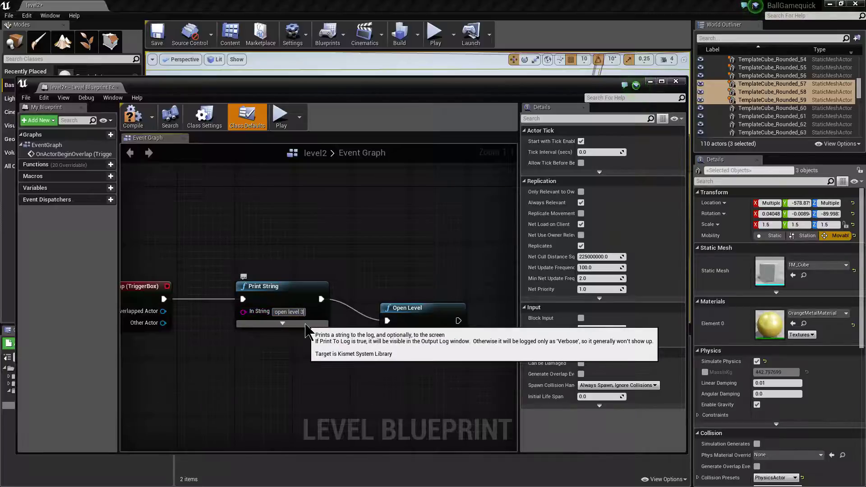
{"action": "left_click", "coordinate": [276, 381]}
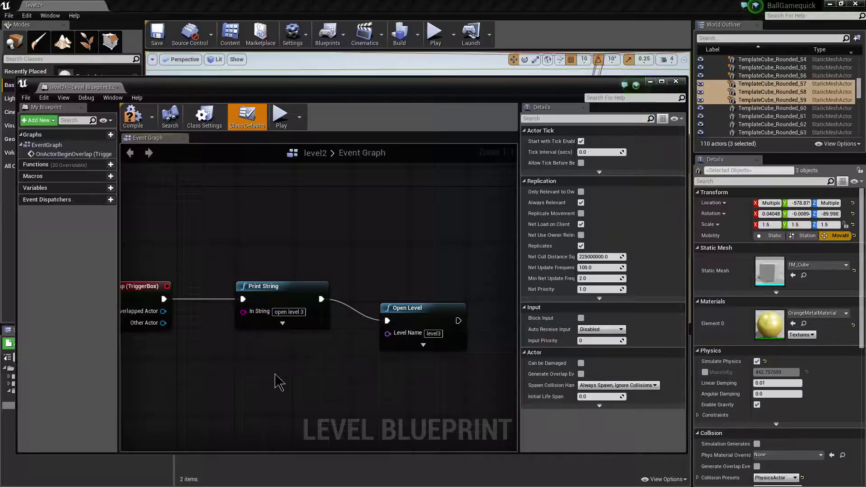
Compile and close the Level Blueprint, and save level2.
{"action": "left_click", "coordinate": [134, 116]}
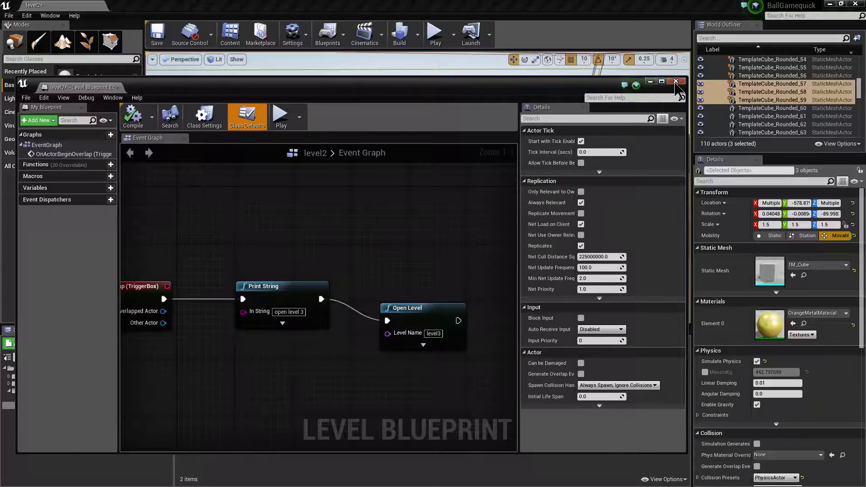
{"action": "left_click", "coordinate": [676, 81]}
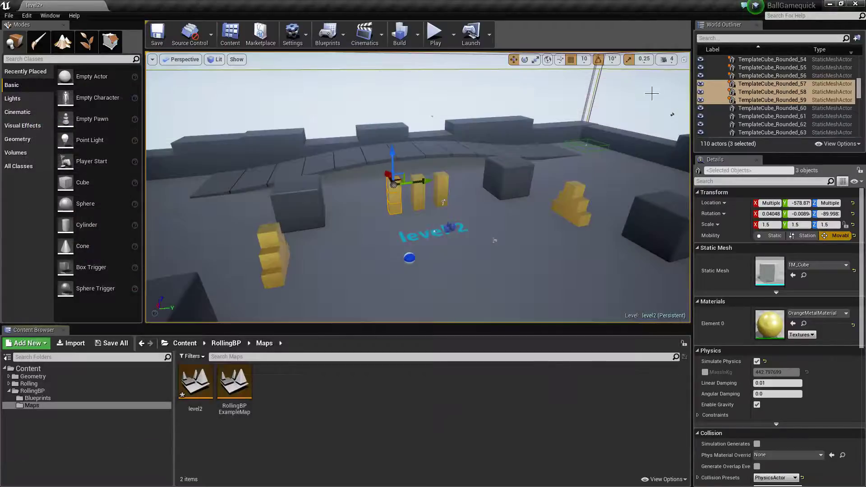
{"action": "left_click", "coordinate": [157, 33]}
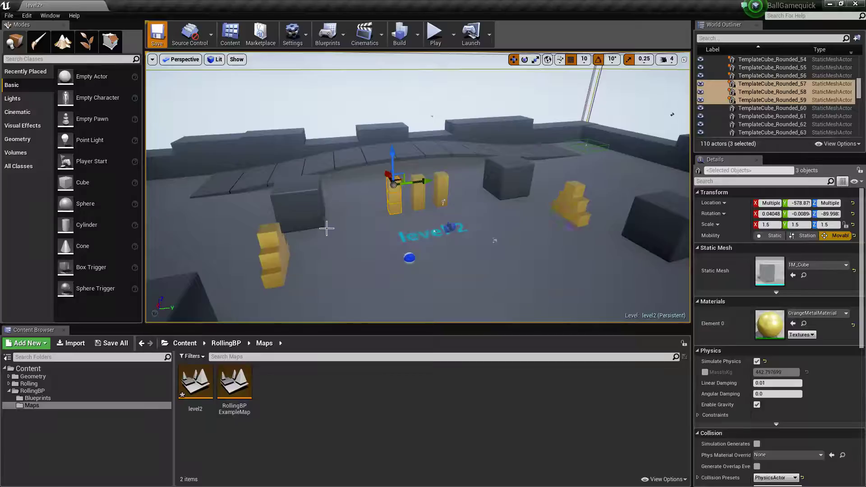
{"action": "left_click", "coordinate": [16, 16]}
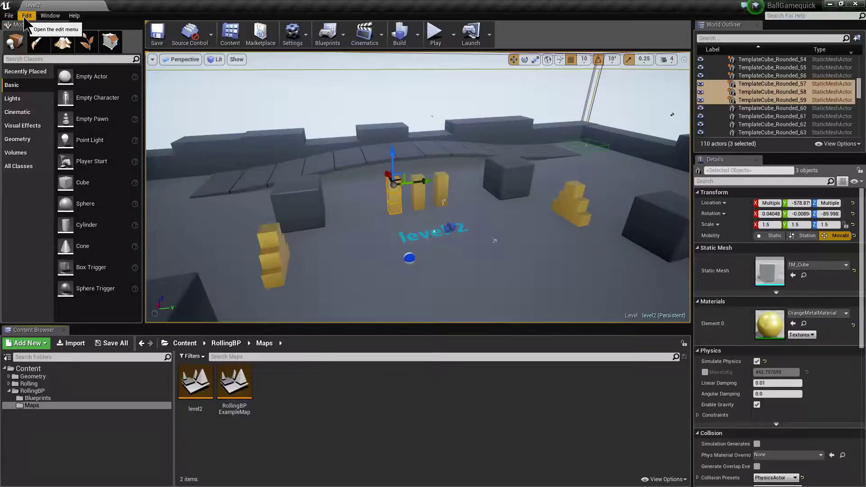
{"action": "left_click", "coordinate": [27, 16]}
{"action": "mouse_move", "coordinate": [53, 17]}
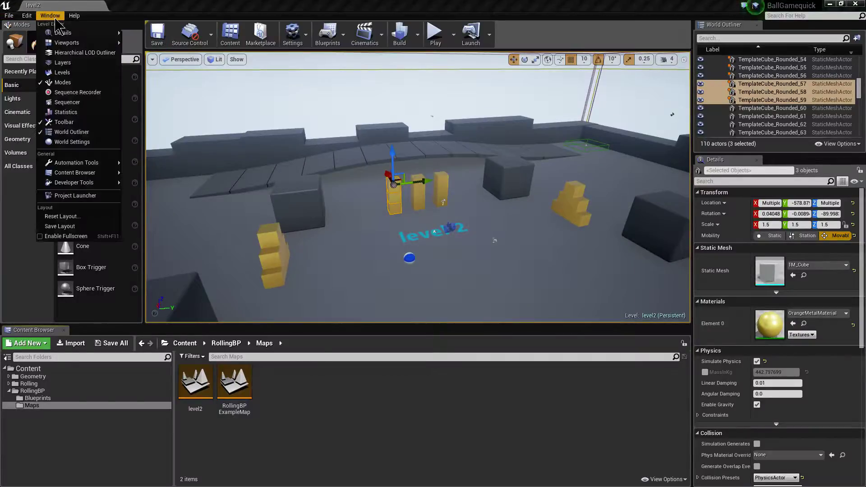
Save a copy of the current level as level3 in the RollingBP Maps folder.
{"action": "mouse_move", "coordinate": [26, 15]}
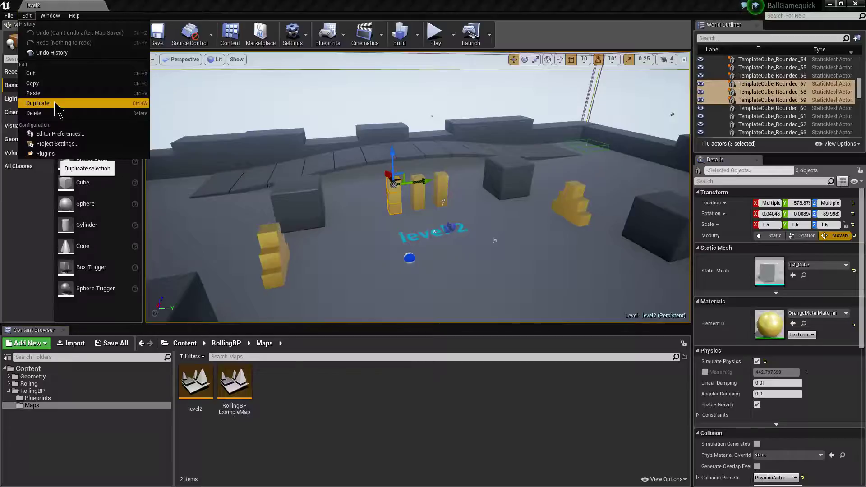
{"action": "left_click", "coordinate": [293, 401]}
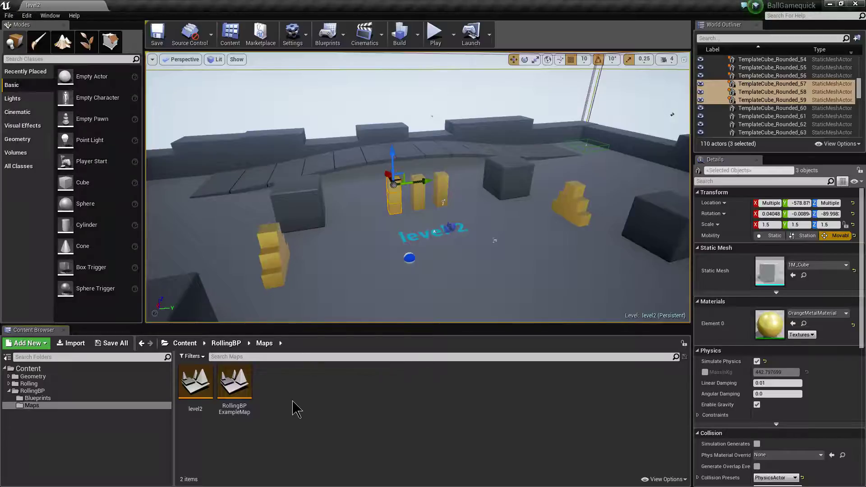
{"action": "left_click", "coordinate": [9, 16]}
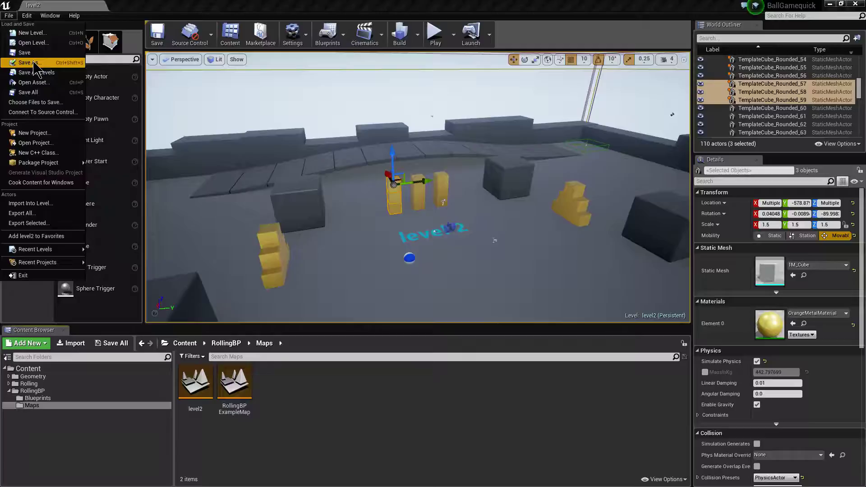
{"action": "left_click", "coordinate": [33, 63]}
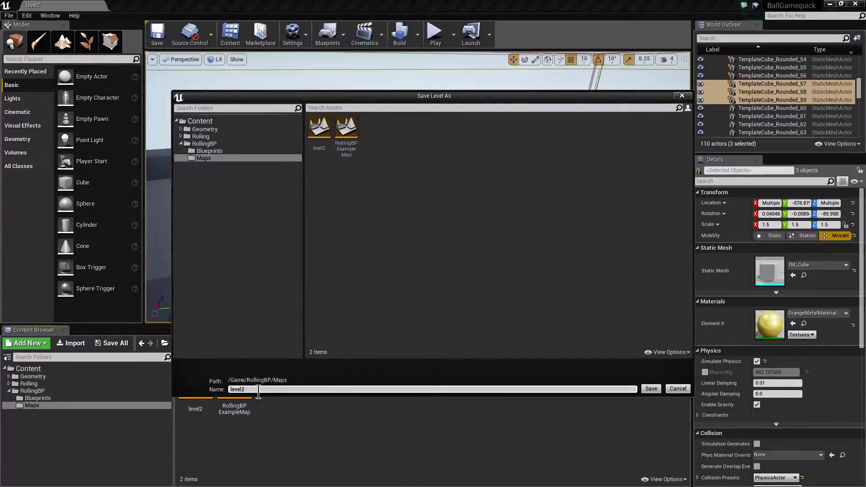
{"action": "type", "text": "level3"}
{"action": "left_click", "coordinate": [651, 389]}
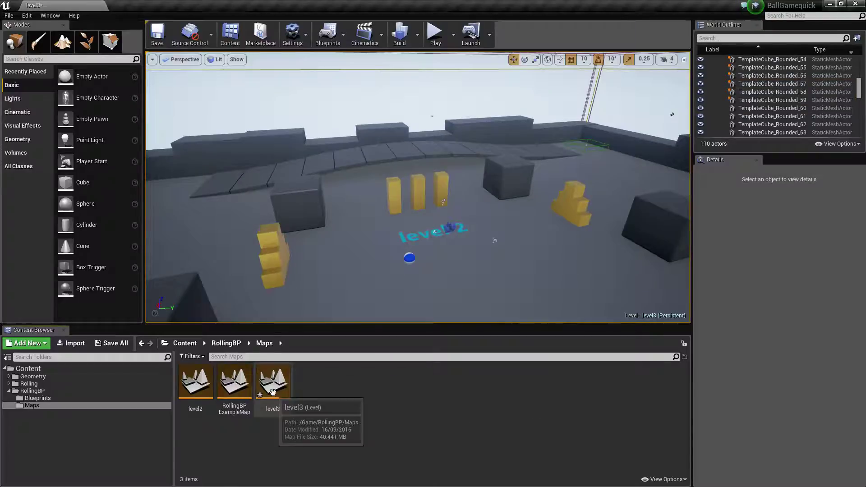
Open level3 and change the floor label's text to "level 3".
{"action": "double_click", "coordinate": [272, 392]}
{"action": "left_click", "coordinate": [475, 332]}
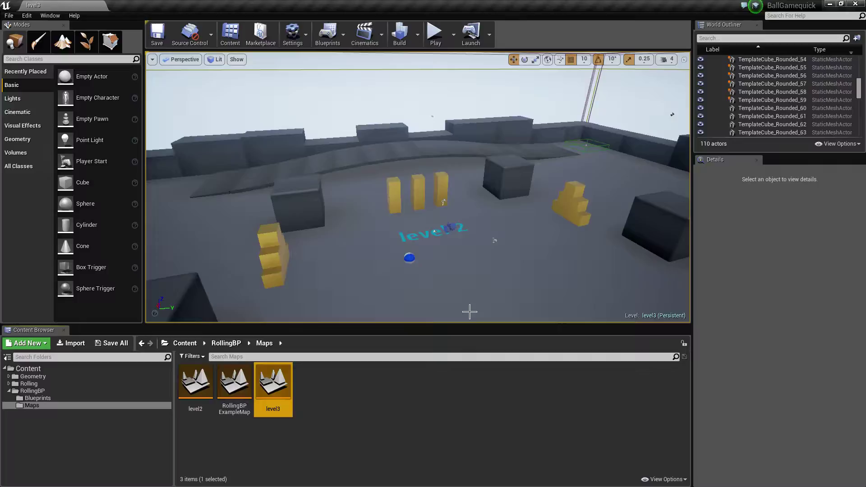
{"action": "left_click", "coordinate": [425, 234]}
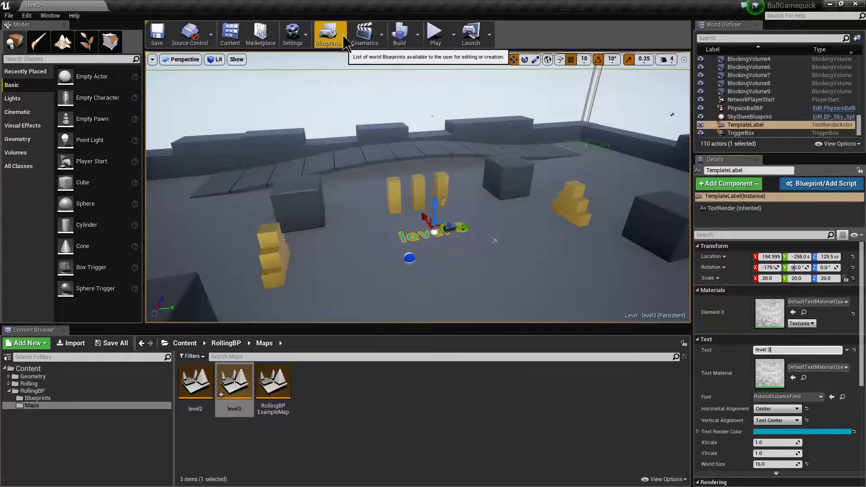
In level3's Level Blueprint, set Print String's In String to "open level 4" and the Open Level node's Level Name to level4.
{"action": "left_click", "coordinate": [348, 47]}
{"action": "left_click", "coordinate": [358, 110]}
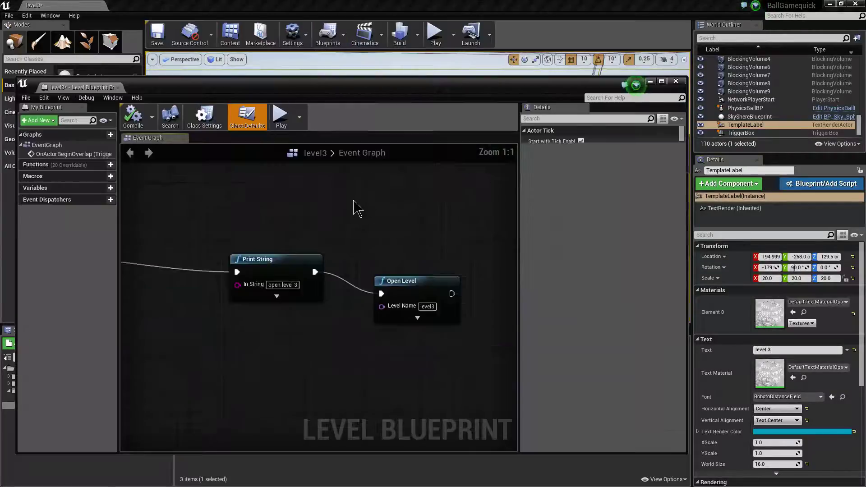
{"action": "left_click", "coordinate": [400, 318]}
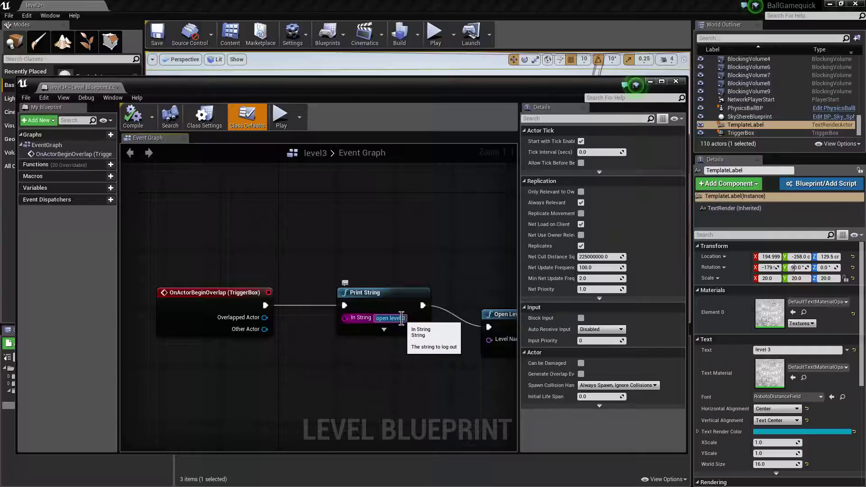
{"action": "key", "text": "Return"}
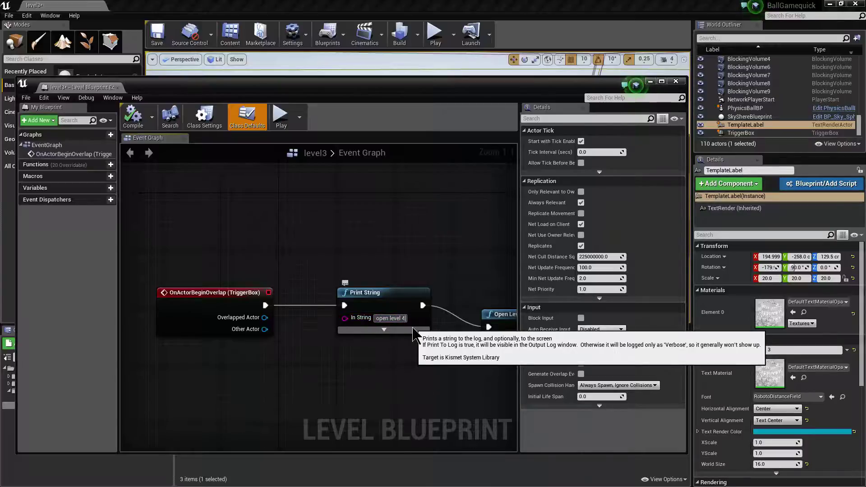
{"action": "right_click_drag", "start_coordinate": [420, 379], "coordinate": [337, 369]}
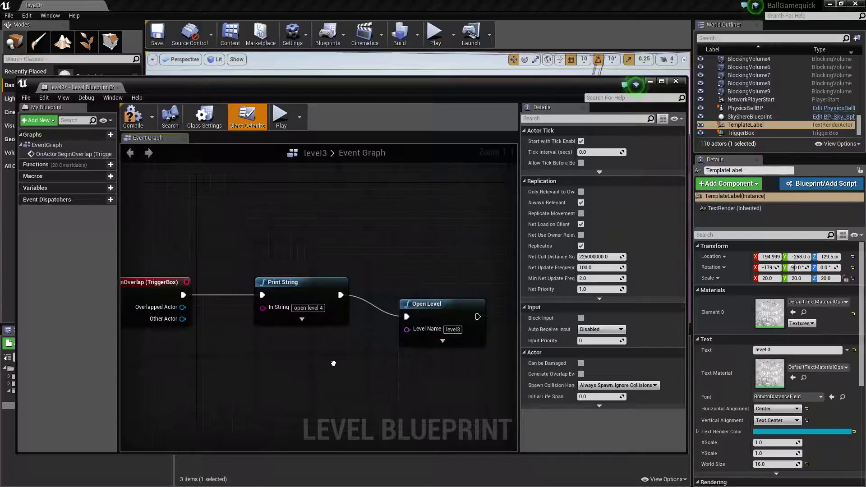
{"action": "left_click", "coordinate": [452, 329]}
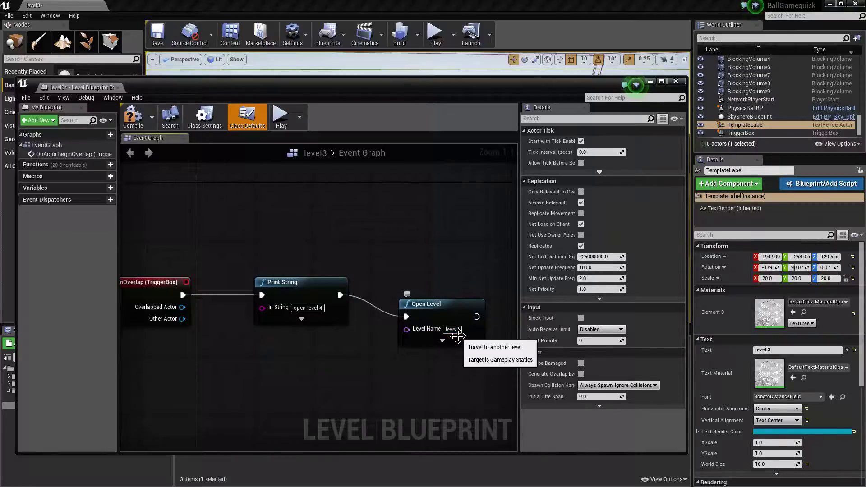
{"action": "type", "text": "4"}
{"action": "key", "text": "Return"}
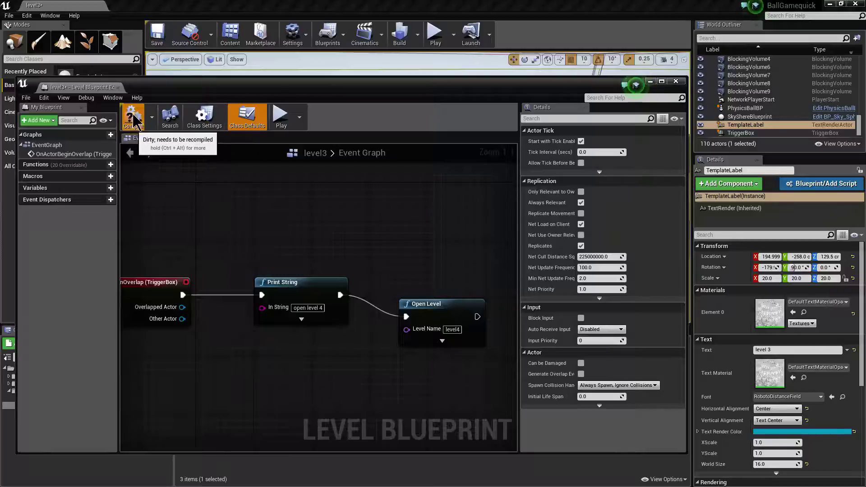
Close the Level Blueprint and save level3.
{"action": "left_click", "coordinate": [676, 81]}
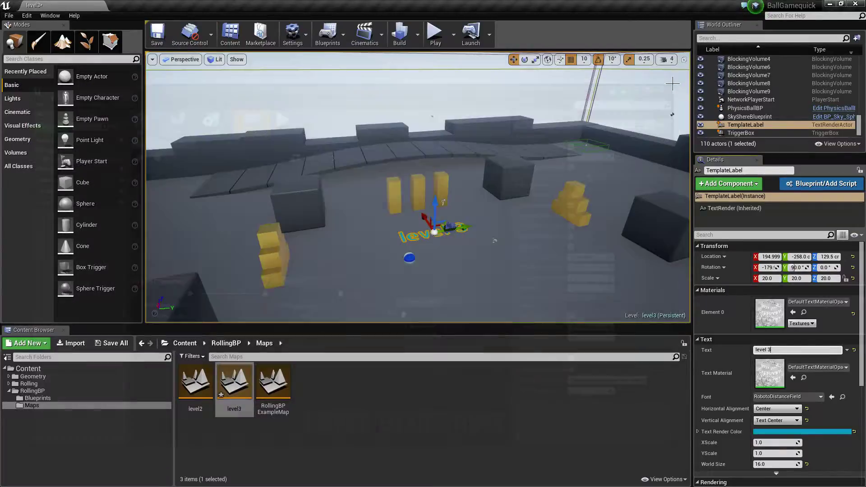
{"action": "left_click", "coordinate": [114, 344]}
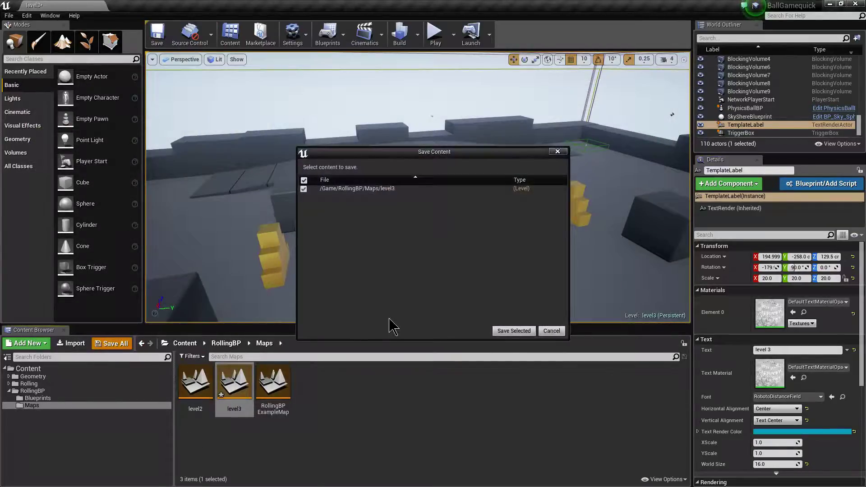
{"action": "left_click", "coordinate": [513, 332]}
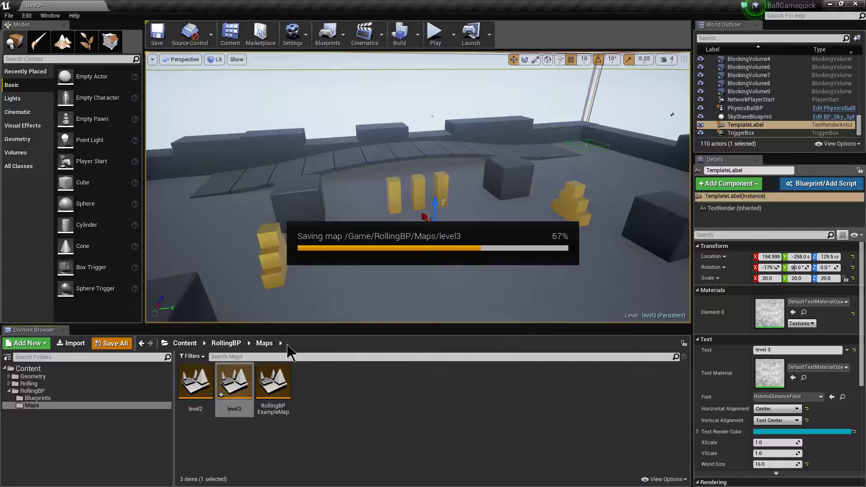
Open RollingBPExampleMap and start playing it with control of the ball.
{"action": "left_click", "coordinate": [273, 395]}
{"action": "double_click", "coordinate": [273, 395]}
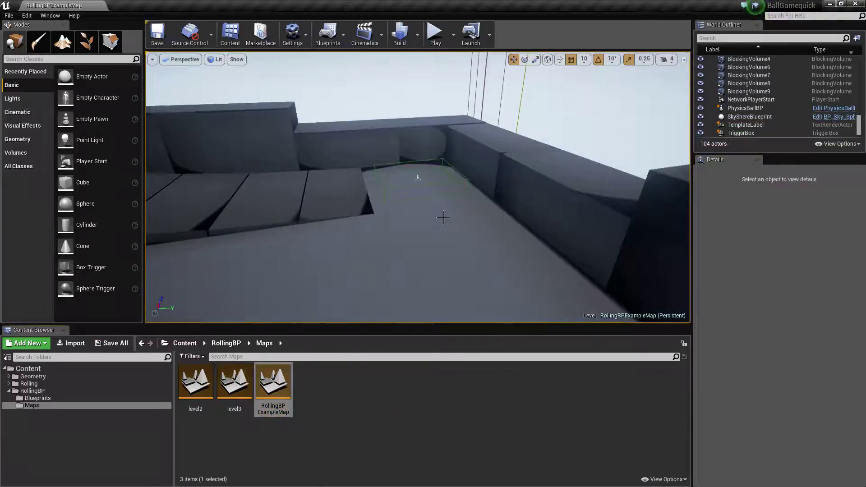
{"action": "left_click", "coordinate": [435, 34]}
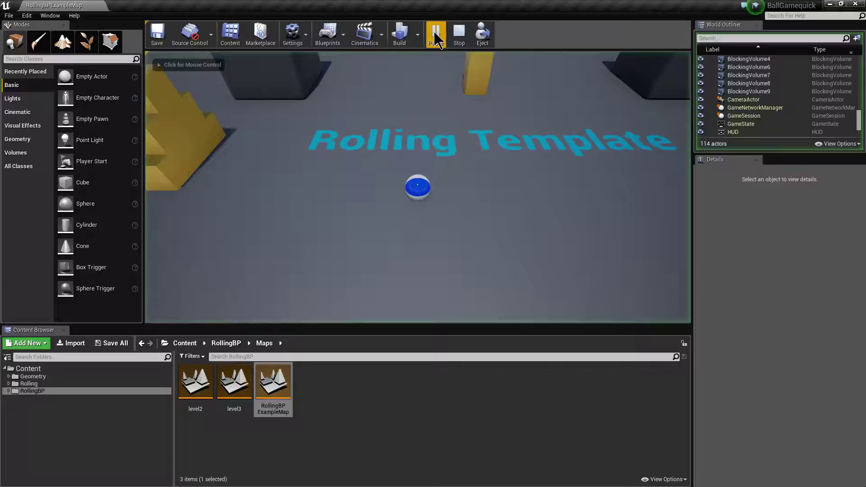
{"action": "left_click", "coordinate": [473, 163]}
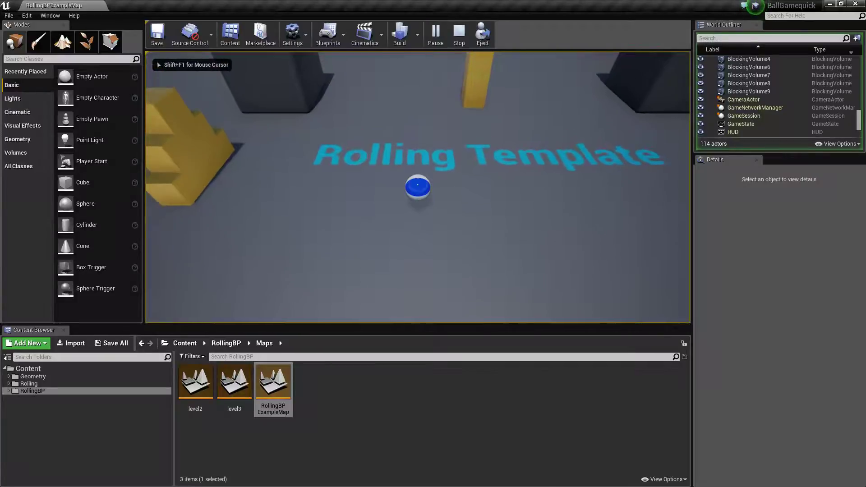
Roll the ball past the yellow cubes to the trigger box in the far corner to test the opening of level2.
{"action": "key", "text": "d"}
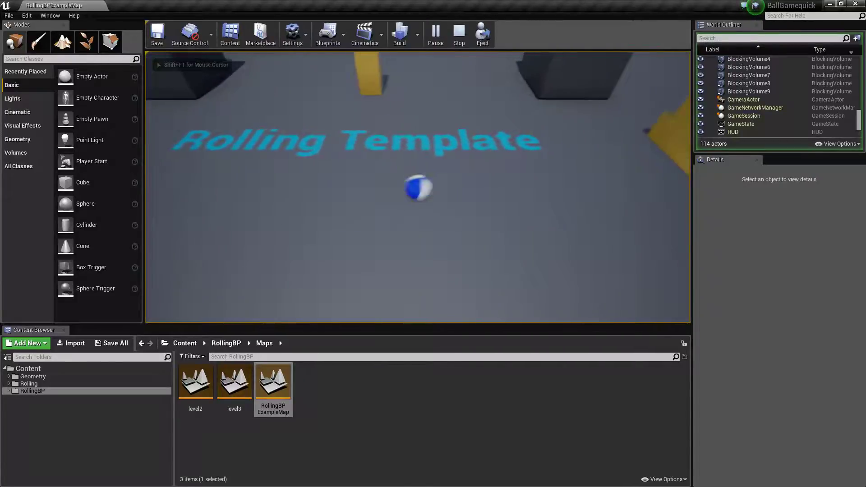
{"action": "key", "text": "w"}
{"action": "key", "text": "w"}
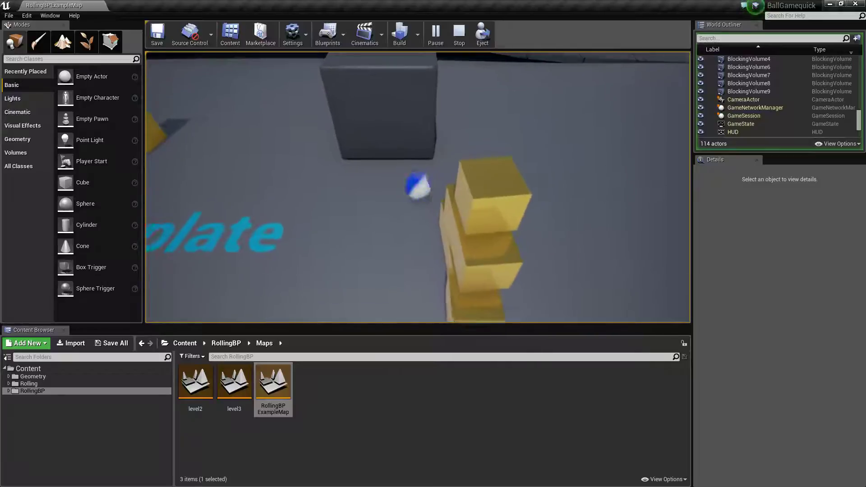
{"action": "key", "text": "d"}
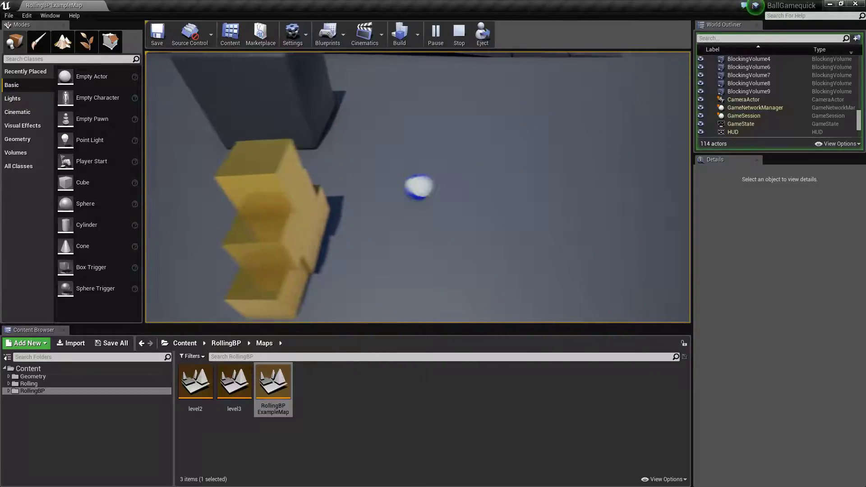
{"action": "key", "text": "w"}
{"action": "key", "text": "a"}
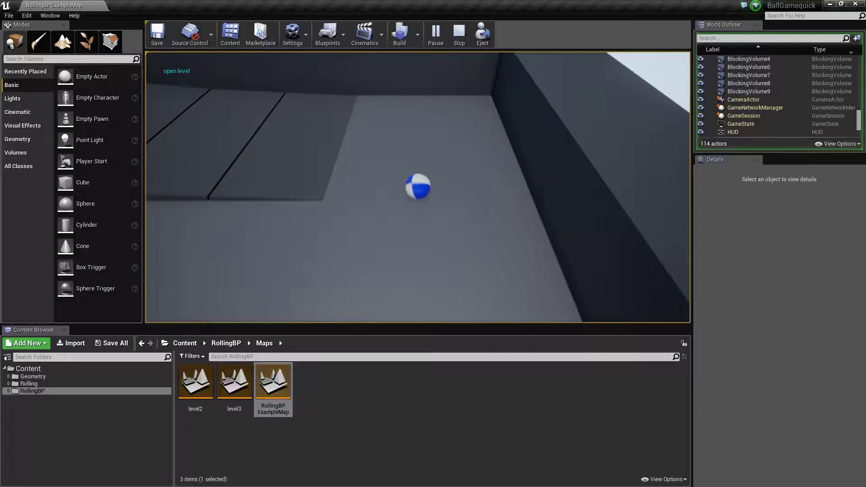
{"action": "key", "text": "d"}
{"action": "key", "text": "w"}
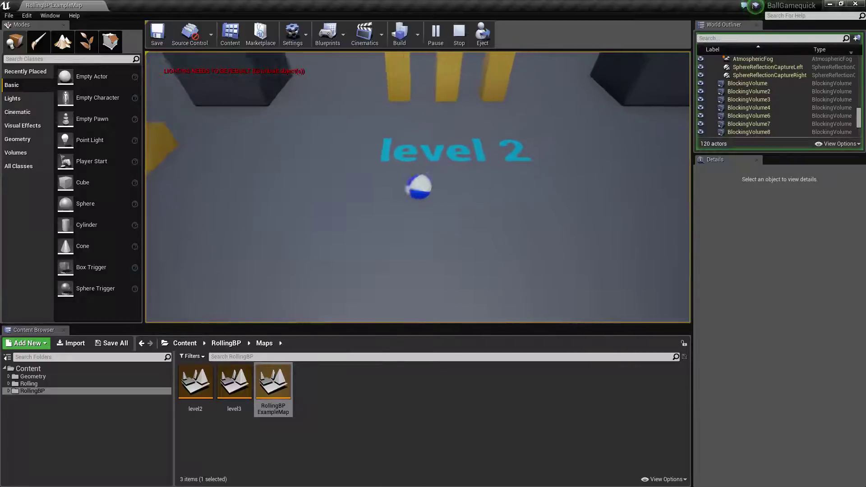
Roll the ball across level 2 to its trigger box to test the opening of level3, and end the play session.
{"action": "key", "text": "d"}
{"action": "key", "text": "w"}
{"action": "key", "text": "a"}
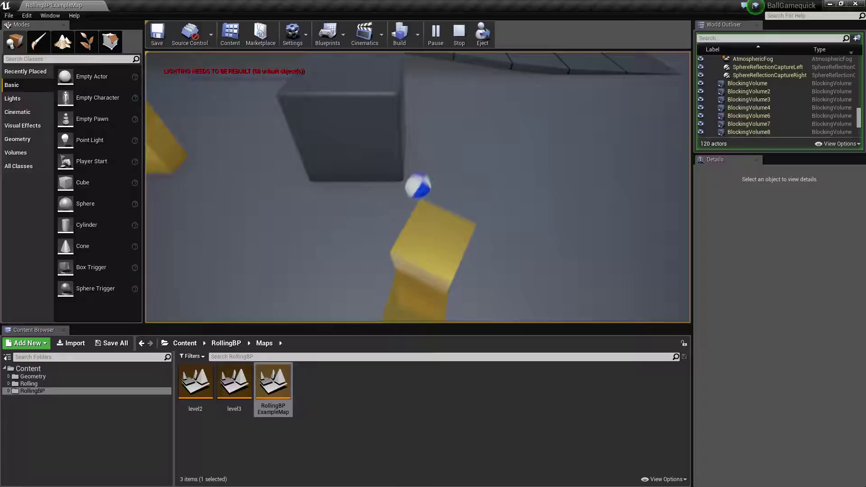
{"action": "key", "text": "w"}
{"action": "key", "text": "d"}
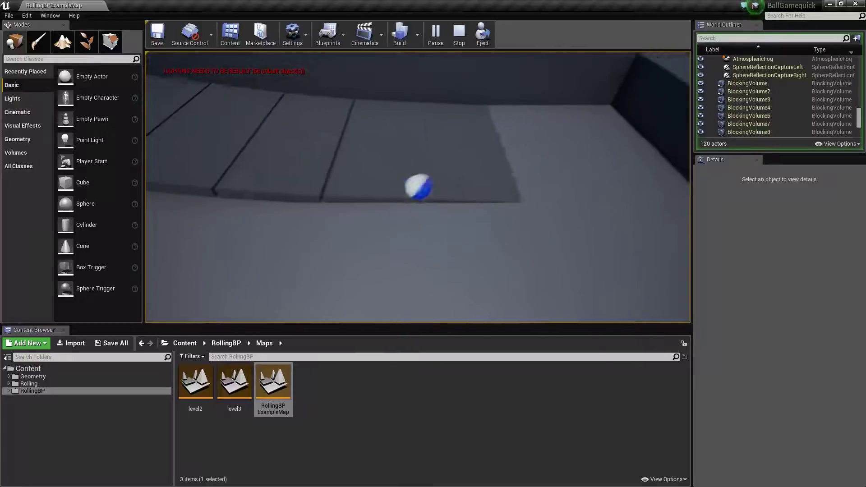
{"action": "key", "text": "d"}
{"action": "key", "text": "a"}
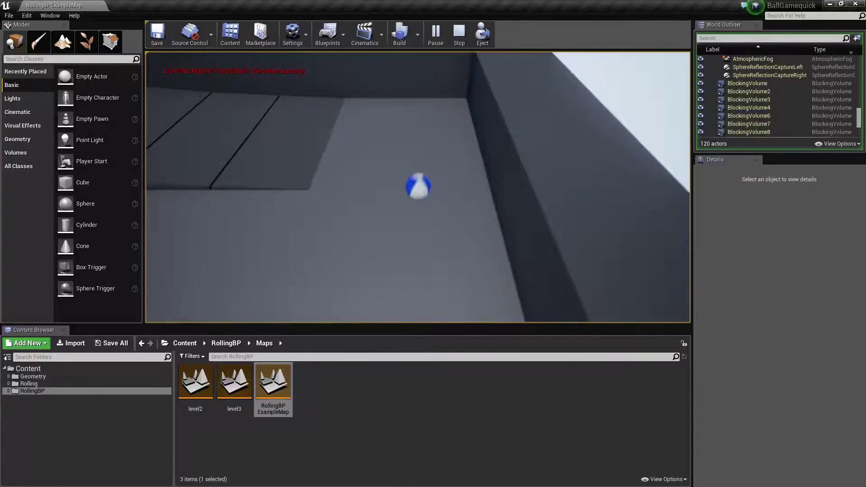
{"action": "key", "text": "w"}
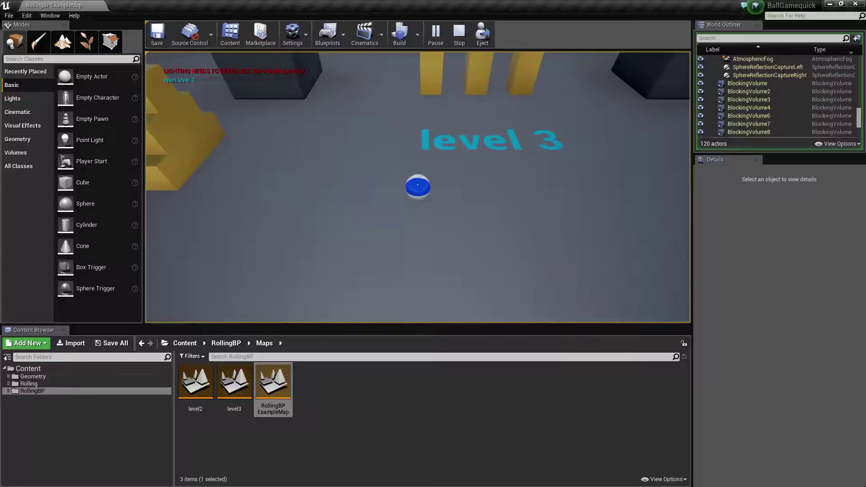
{"action": "key", "text": "Escape"}
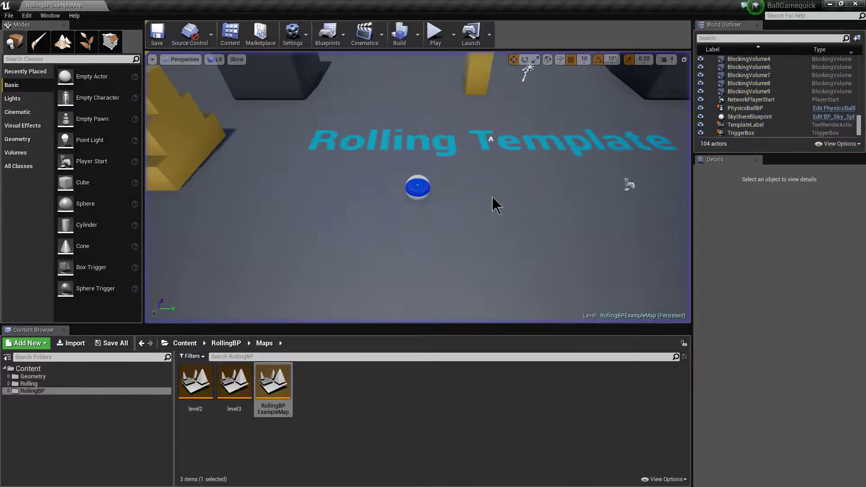
Select the ball in the level and examine its Roll Torque setting.
{"action": "left_click", "coordinate": [419, 186]}
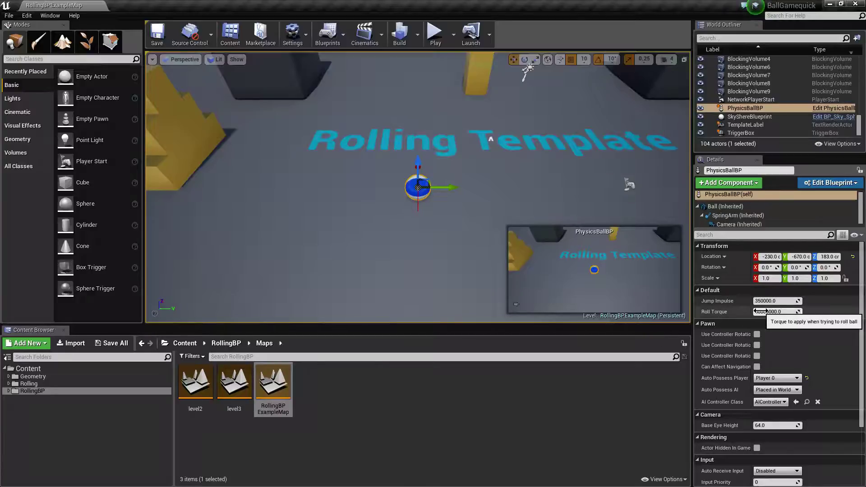
{"action": "left_click", "coordinate": [776, 312]}
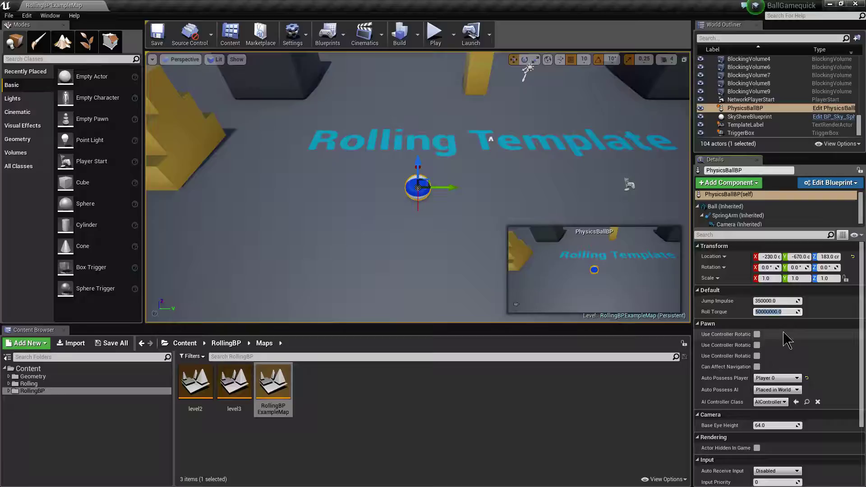
{"action": "left_click", "coordinate": [448, 415]}
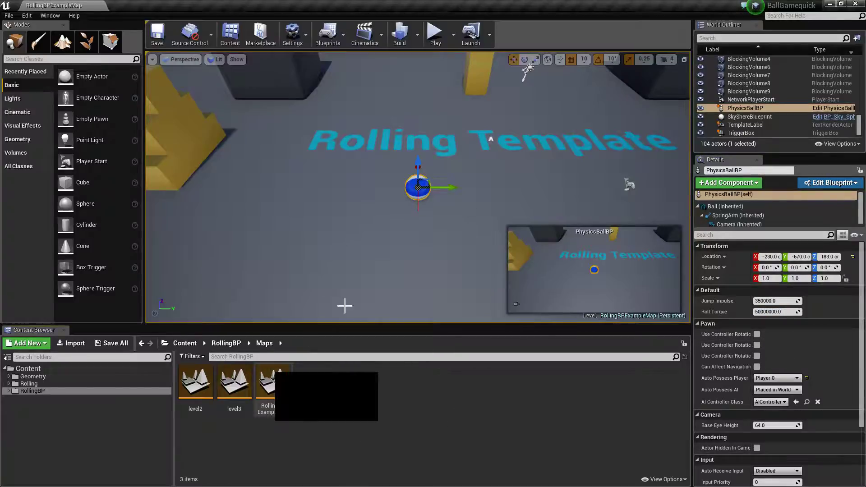
Open the ball's blueprint in the Blueprint Editor and set its default Roll Torque to 25000000.
{"action": "right_click", "coordinate": [424, 193]}
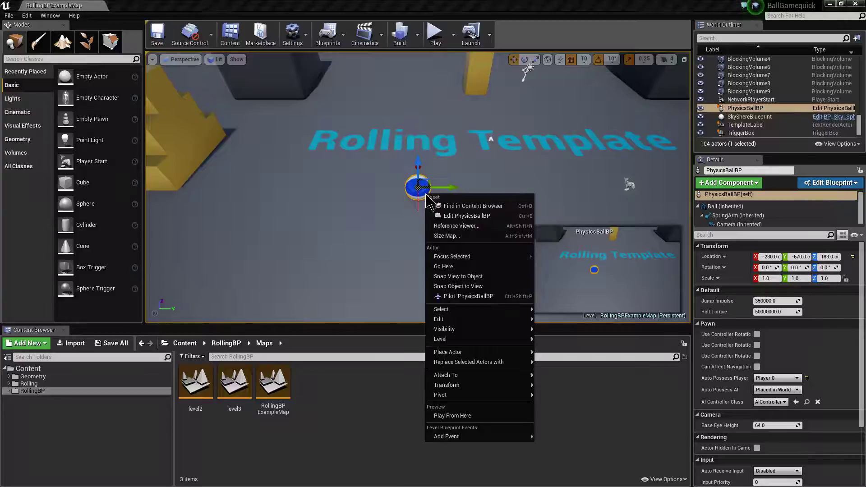
{"action": "left_click", "coordinate": [350, 410]}
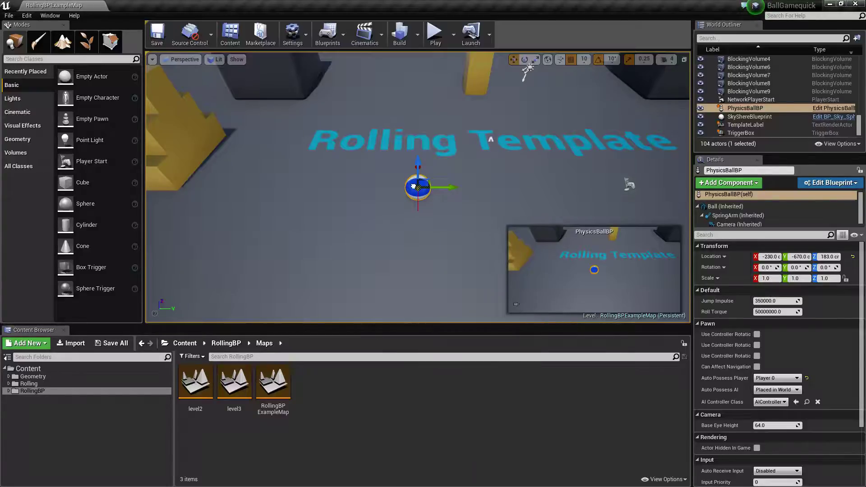
{"action": "left_click", "coordinate": [831, 185]}
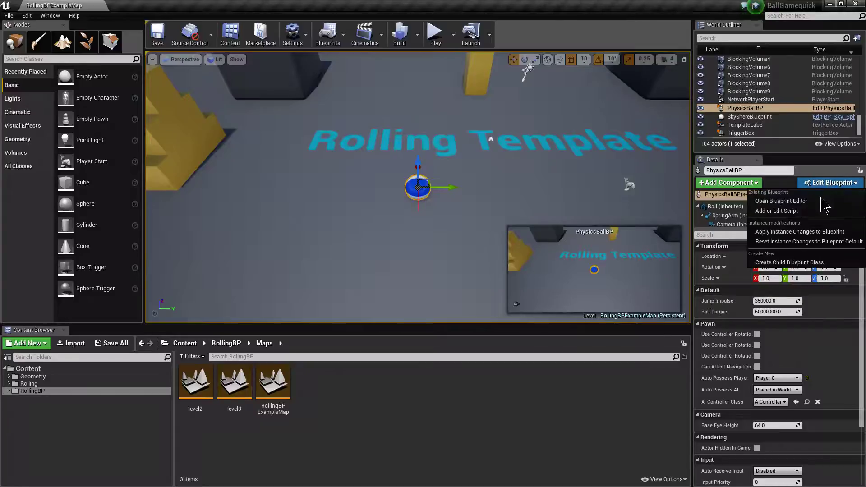
{"action": "left_click", "coordinate": [822, 200]}
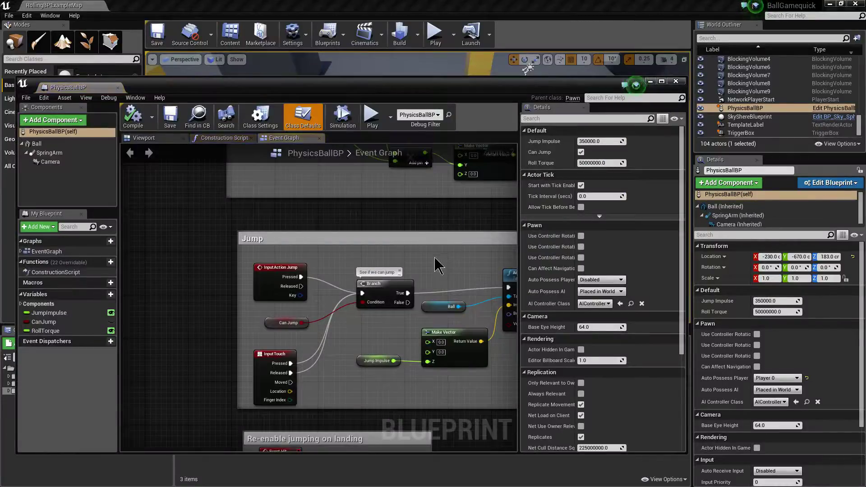
{"action": "left_click", "coordinate": [582, 164]}
{"action": "left_click", "coordinate": [584, 165]}
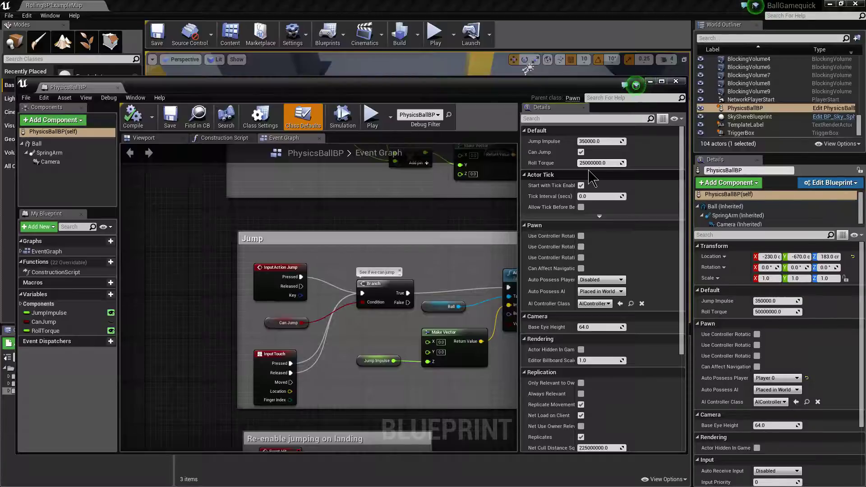
Set the SpringArm's absolute Y rotation to about 342° for a lower camera angle, and close the ball's blueprint.
{"action": "left_click", "coordinate": [45, 153]}
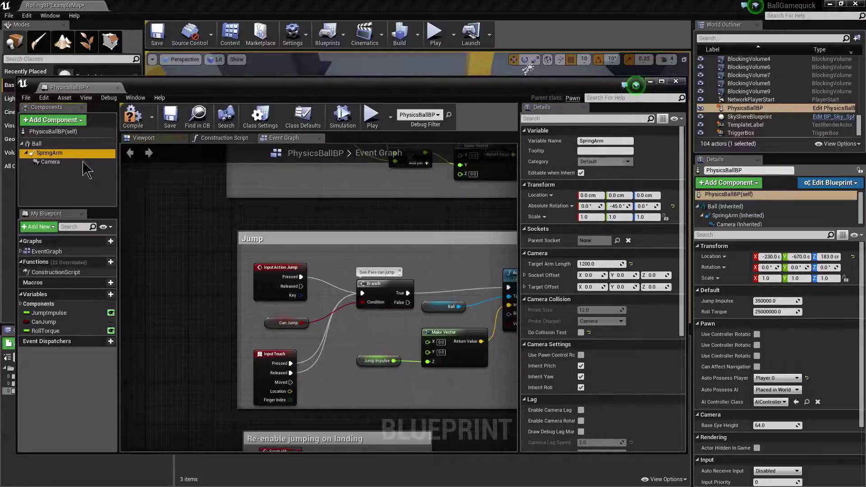
{"action": "left_click", "coordinate": [160, 139]}
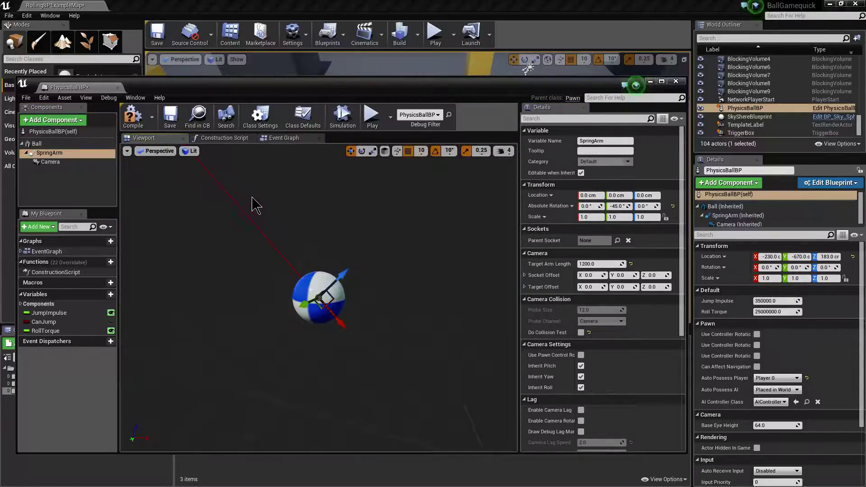
{"action": "scroll", "coordinate": [251, 207], "scroll_direction": "down", "scroll_amount": 3}
{"action": "scroll", "coordinate": [253, 202], "scroll_direction": "down", "scroll_amount": 2}
{"action": "scroll", "coordinate": [253, 202], "scroll_direction": "up", "scroll_amount": 1}
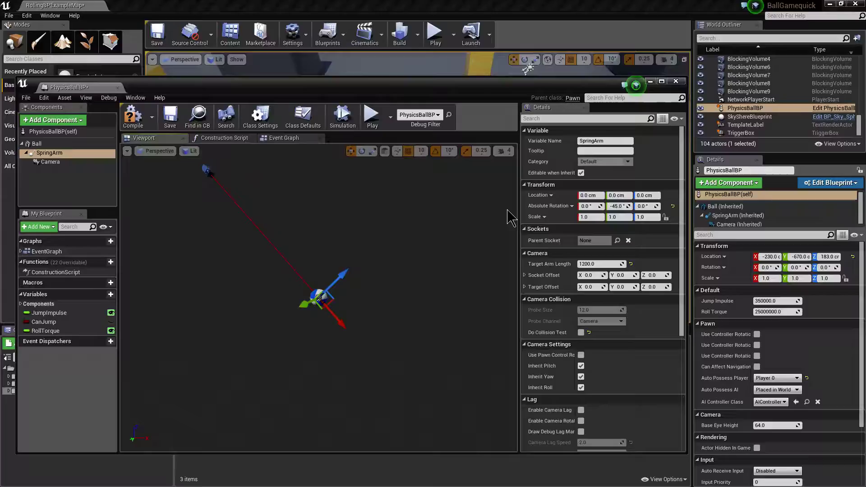
{"action": "mouse_move", "coordinate": [626, 205]}
{"action": "left_mouse_down"}
{"action": "mouse_move", "coordinate": [646, 206]}
{"action": "mouse_move", "coordinate": [628, 206]}
{"action": "left_mouse_up"}
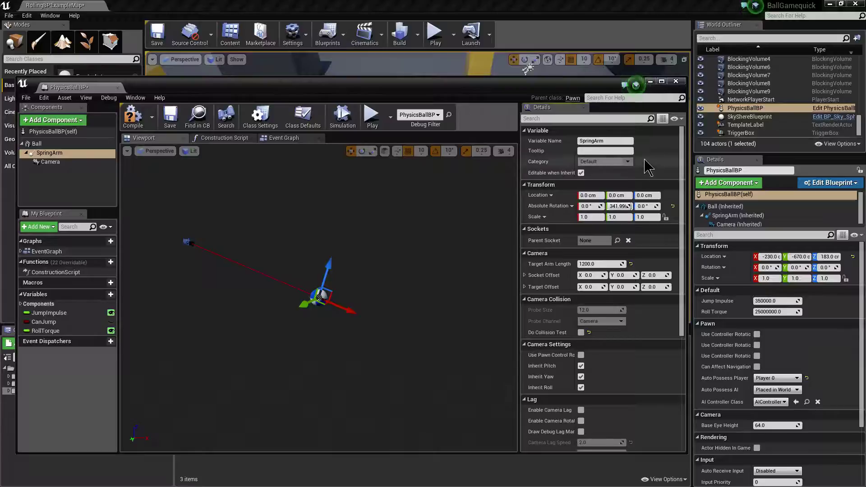
{"action": "left_click", "coordinate": [676, 82]}
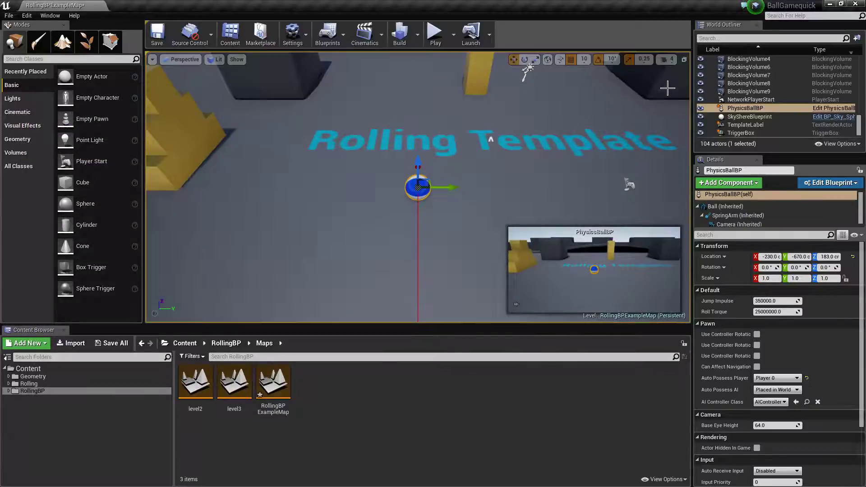
Play RollingBPExampleMap and roll the ball past the yellow cubes to the trigger box, testing the new torque and camera angle.
{"action": "scroll", "coordinate": [473, 212], "scroll_direction": "down", "scroll_amount": 10}
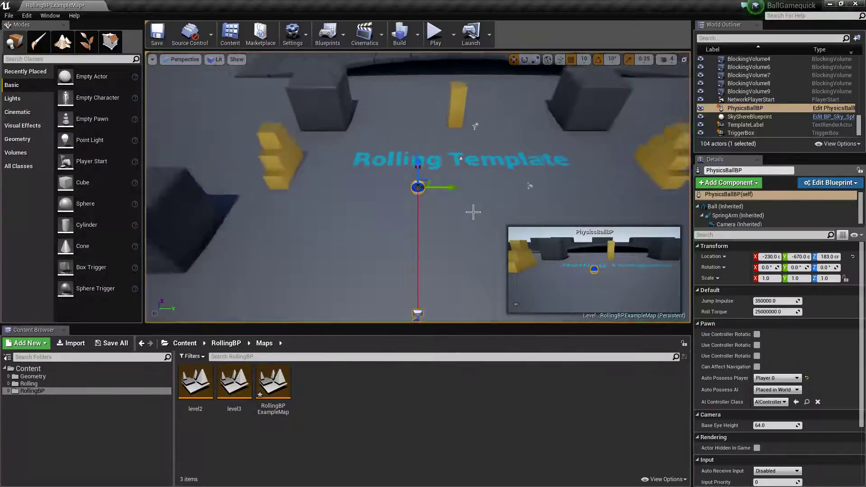
{"action": "scroll", "coordinate": [473, 212], "scroll_direction": "up", "scroll_amount": 2}
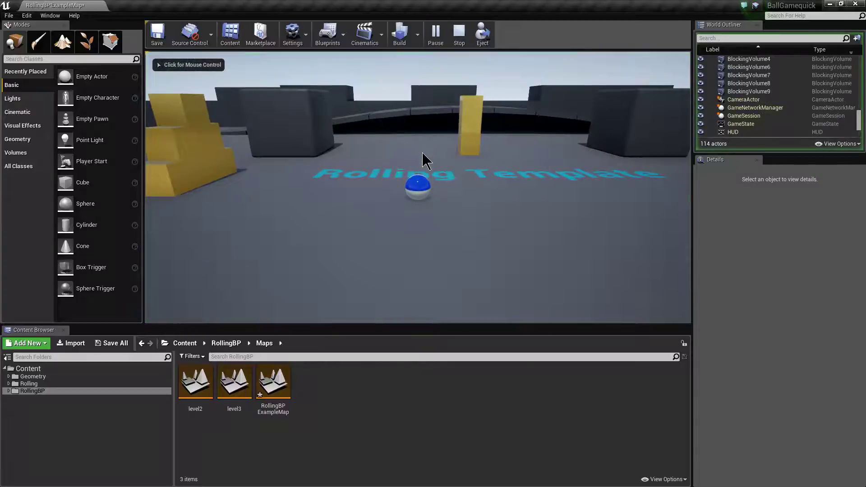
{"action": "left_click", "coordinate": [422, 152]}
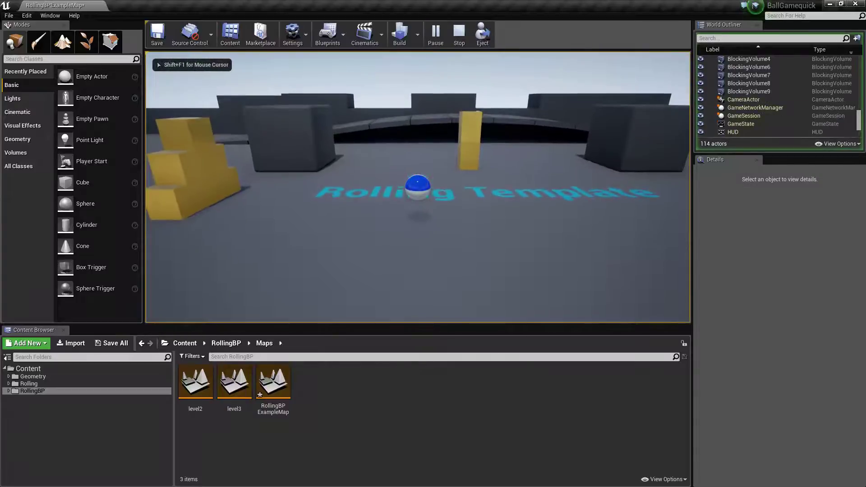
{"action": "key", "text": "d"}
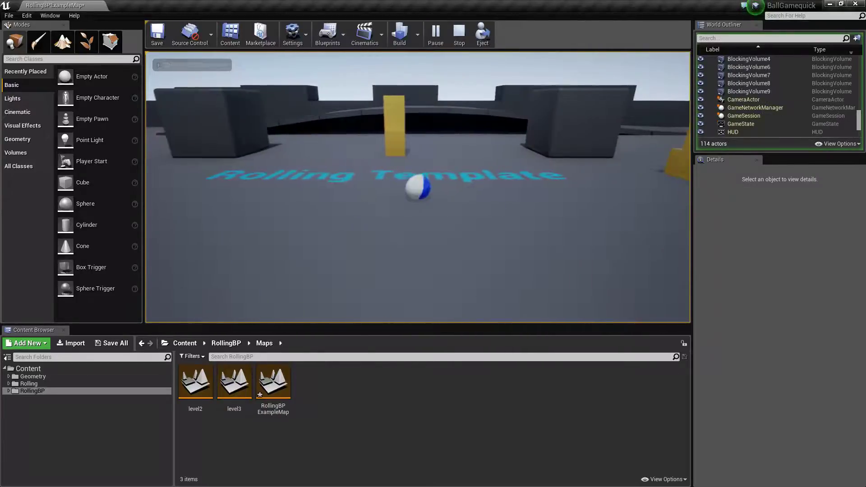
{"action": "key", "text": "w"}
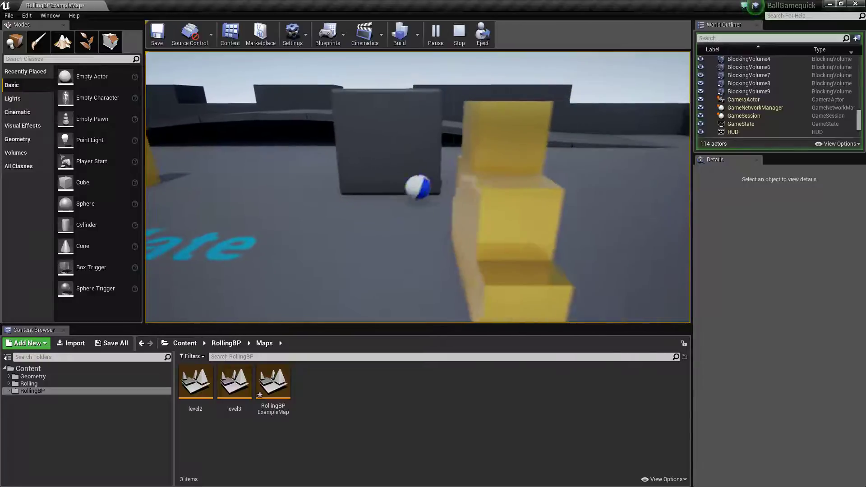
{"action": "key", "text": "d"}
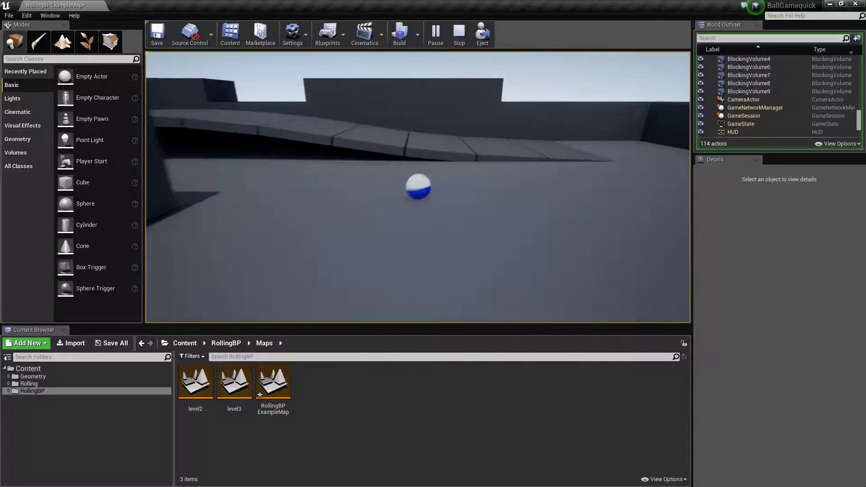
{"action": "key", "text": "d"}
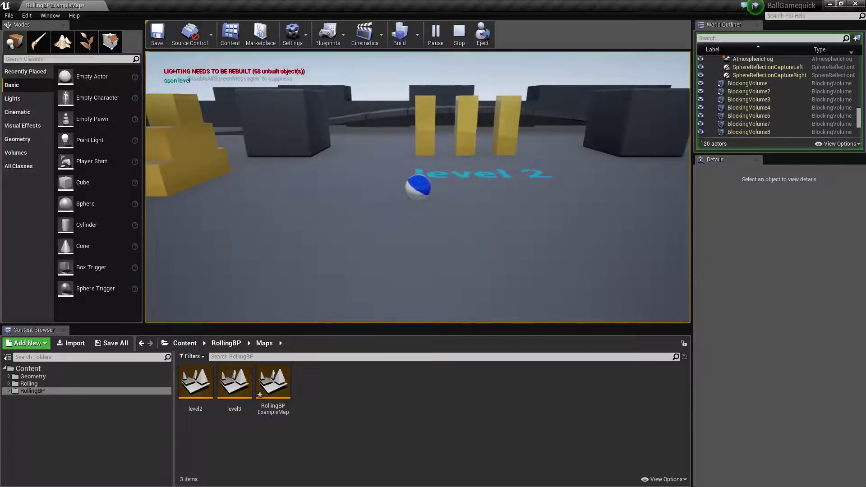
Roll the ball through level 2 to its level3 trigger box with the new settings, and end the play session.
{"action": "key", "text": "d"}
{"action": "key", "text": "w"}
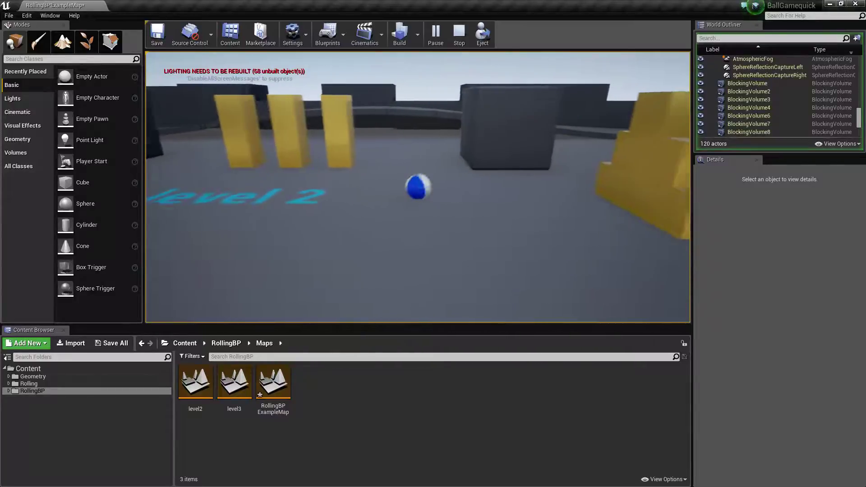
{"action": "key", "text": "w"}
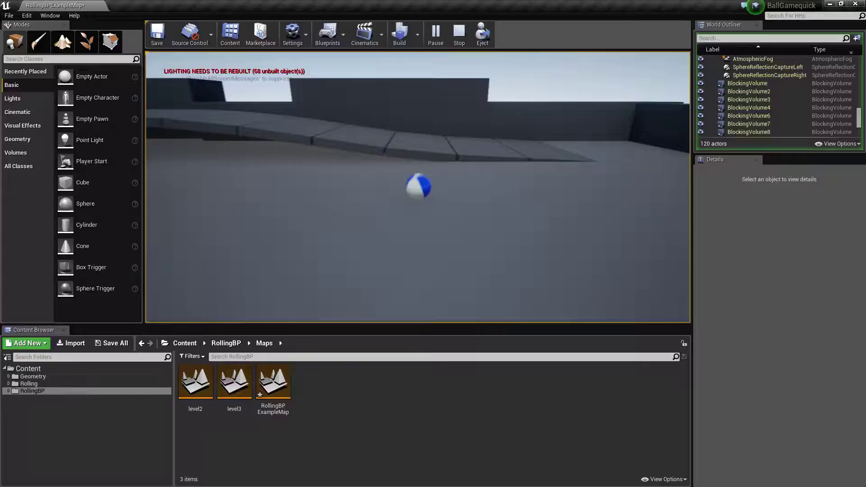
{"action": "key", "text": "w"}
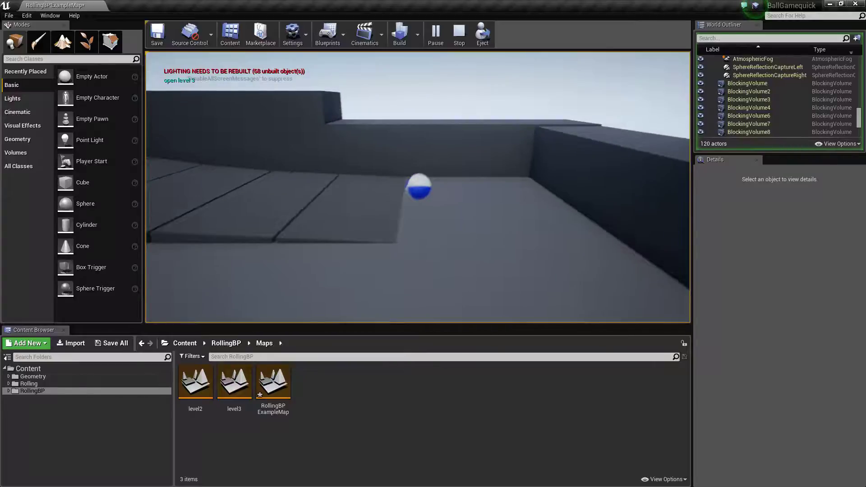
{"action": "key", "text": "Escape"}
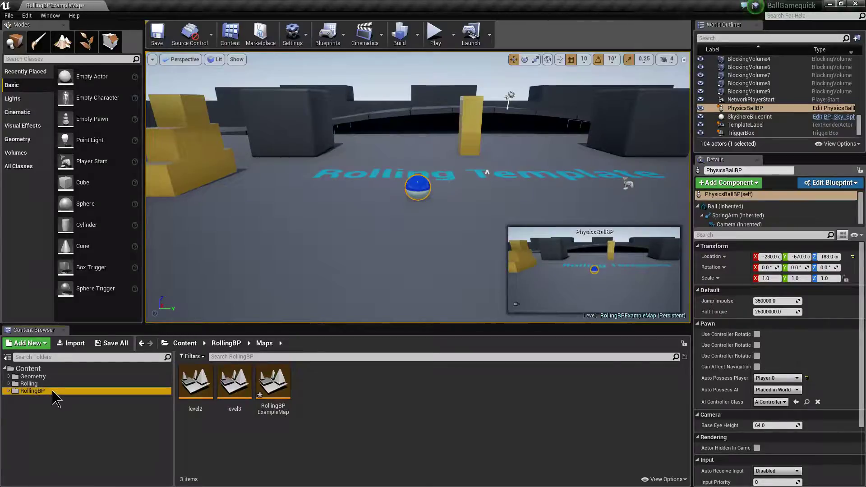
Create an Actor blueprint class named KillBox in the Blueprints folder of RollingBP.
{"action": "left_click", "coordinate": [8, 357]}
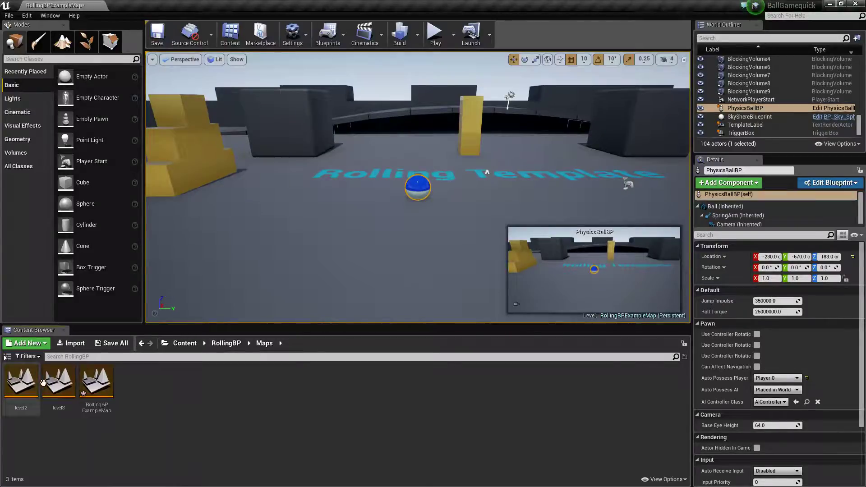
{"action": "left_click", "coordinate": [8, 357]}
{"action": "left_click", "coordinate": [8, 391]}
{"action": "left_click", "coordinate": [77, 399]}
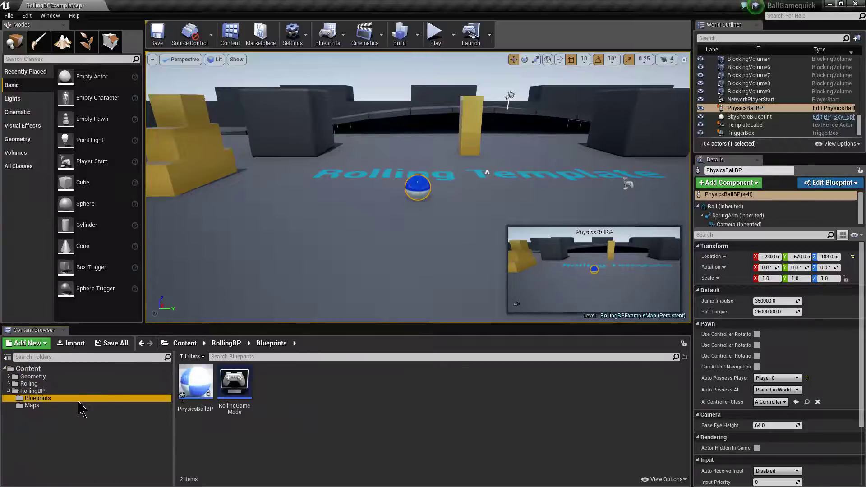
{"action": "right_click", "coordinate": [315, 400]}
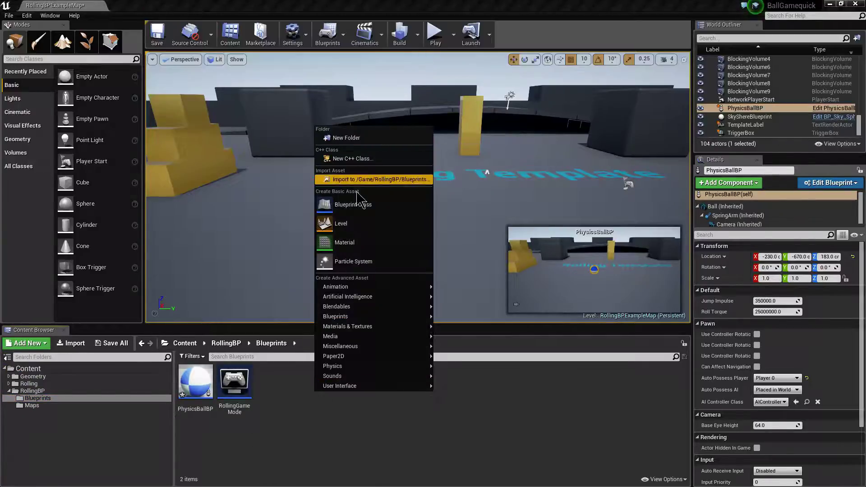
{"action": "left_click", "coordinate": [364, 209]}
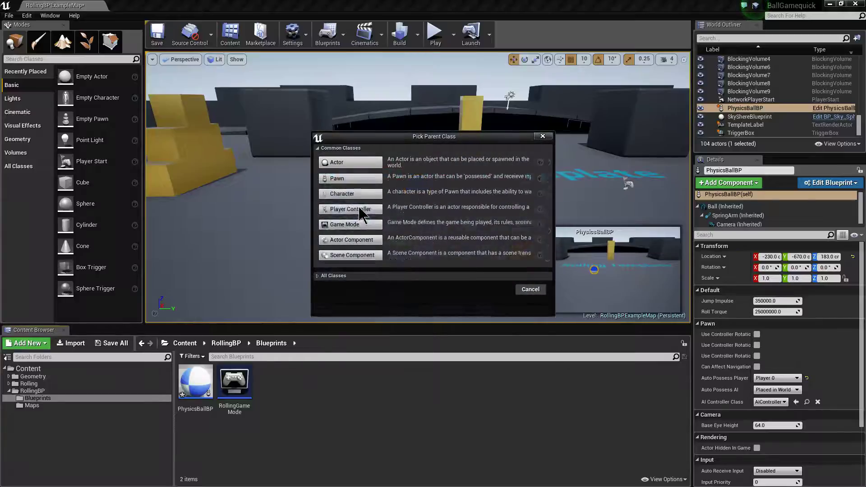
{"action": "left_click", "coordinate": [343, 161]}
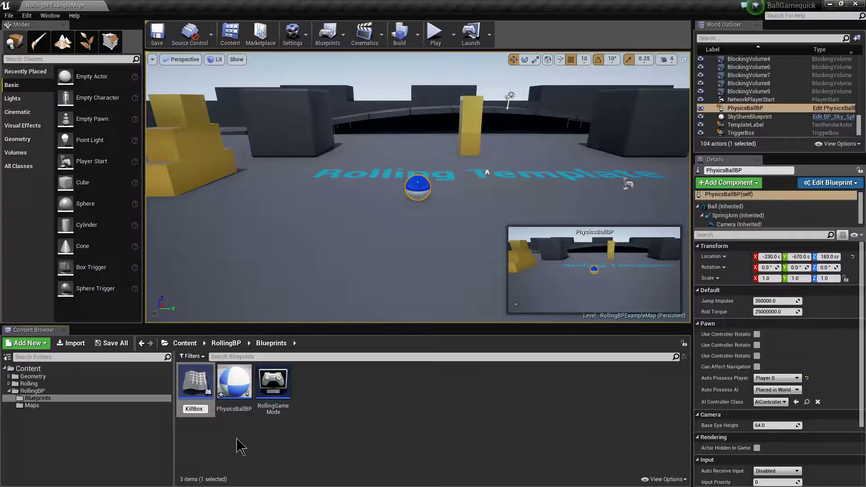
{"action": "type", "text": "KillBox"}
{"action": "key", "text": "Return"}
Open the KillBox blueprint and add a Cube component under DefaultSceneRoot.
{"action": "double_click", "coordinate": [202, 409]}
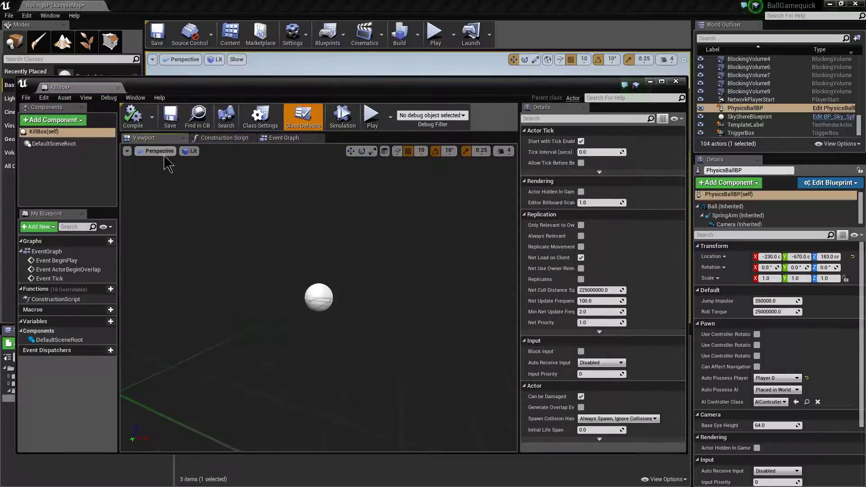
{"action": "left_click", "coordinate": [72, 143]}
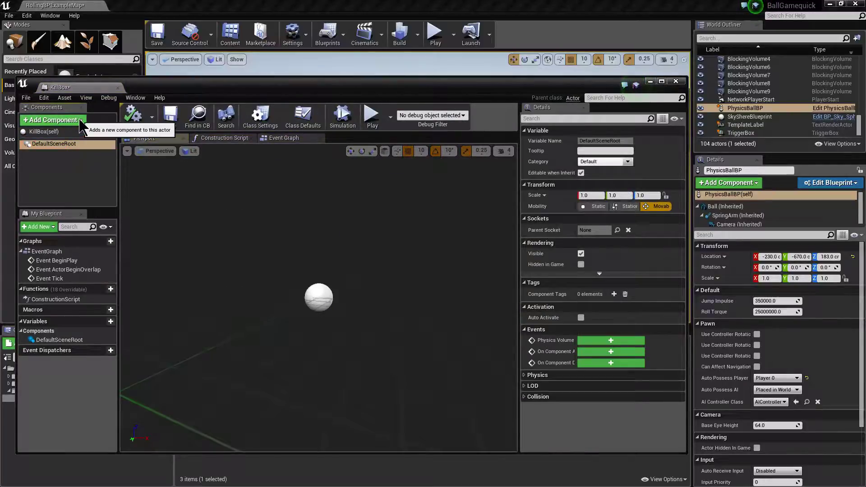
{"action": "left_click", "coordinate": [68, 152]}
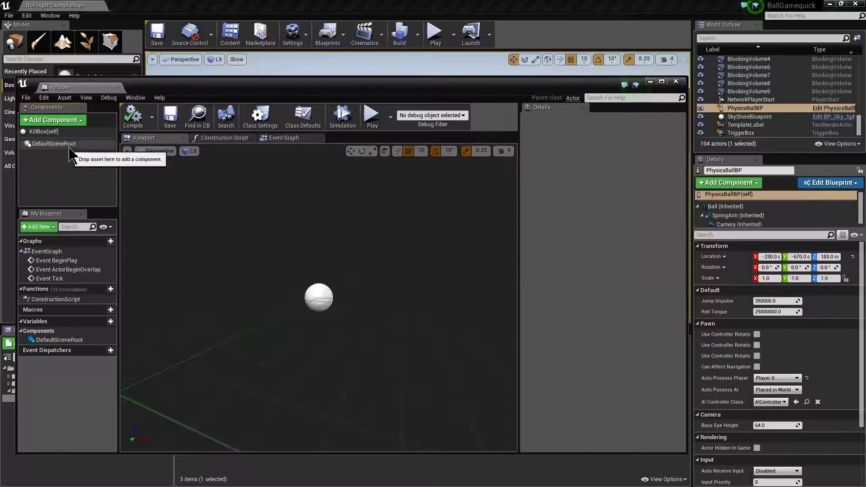
{"action": "left_click", "coordinate": [71, 144]}
{"action": "left_click", "coordinate": [76, 121]}
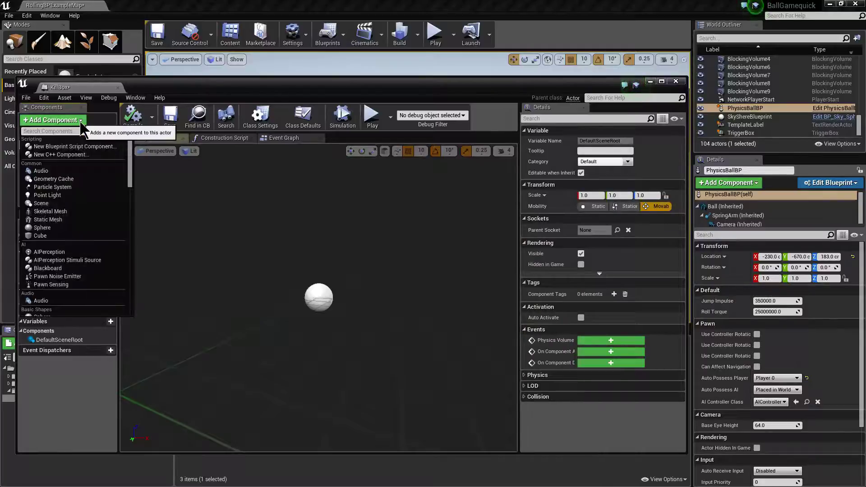
{"action": "left_click", "coordinate": [45, 236]}
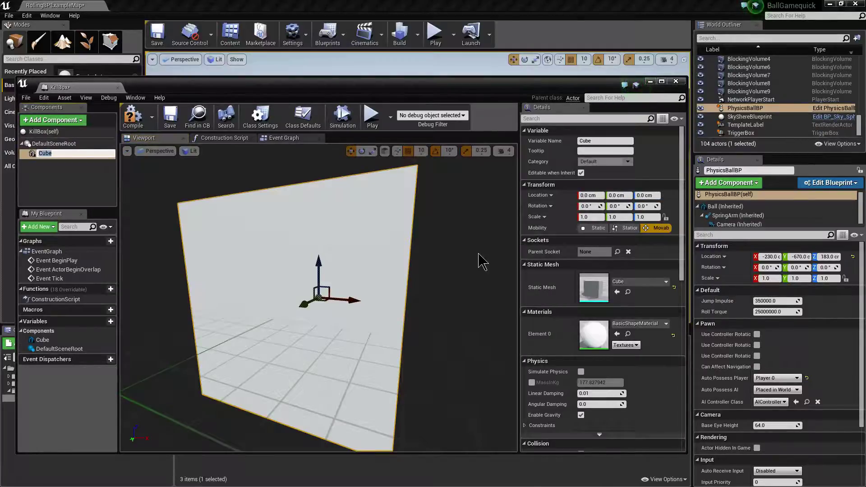
Add a Box Collision component to KillBox and set its scale to 2.0 on all three axes.
{"action": "left_click", "coordinate": [81, 120]}
{"action": "scroll", "coordinate": [75, 266], "scroll_direction": "down", "scroll_amount": 2}
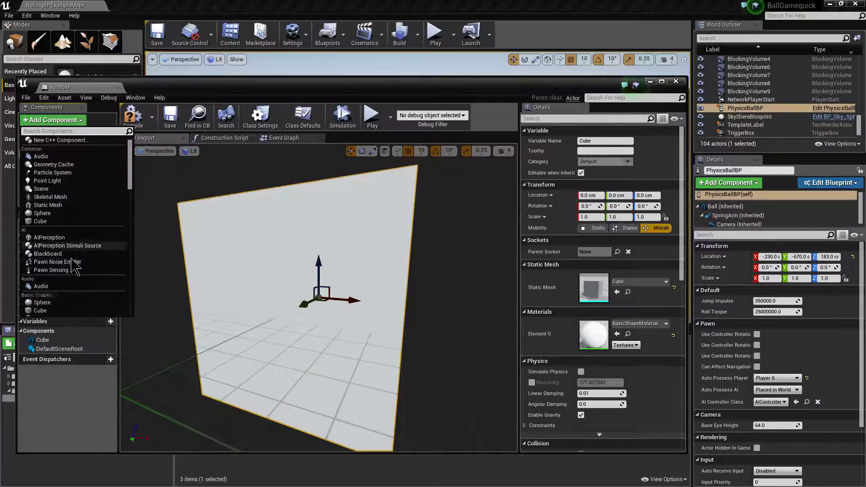
{"action": "scroll", "coordinate": [74, 266], "scroll_direction": "down", "scroll_amount": 4}
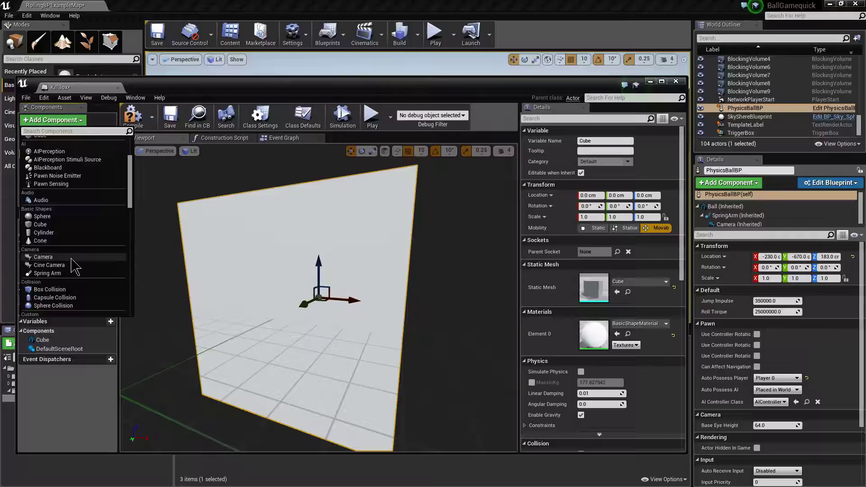
{"action": "left_click", "coordinate": [50, 289]}
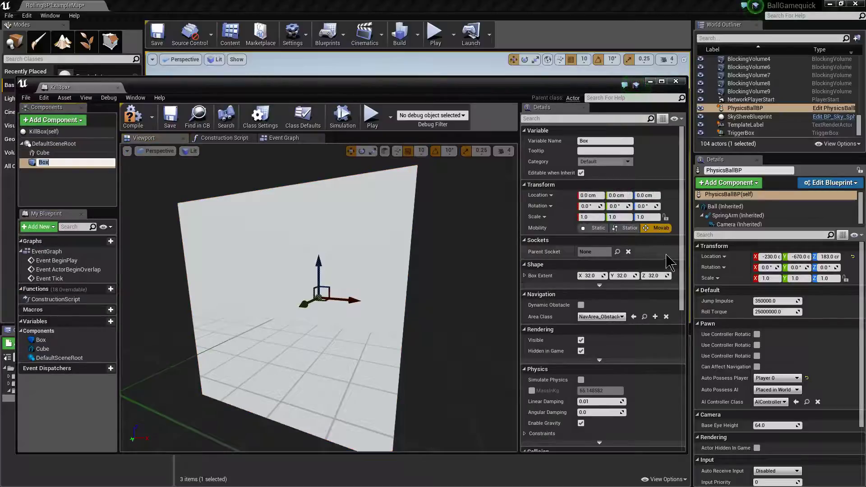
{"action": "left_click", "coordinate": [598, 217]}
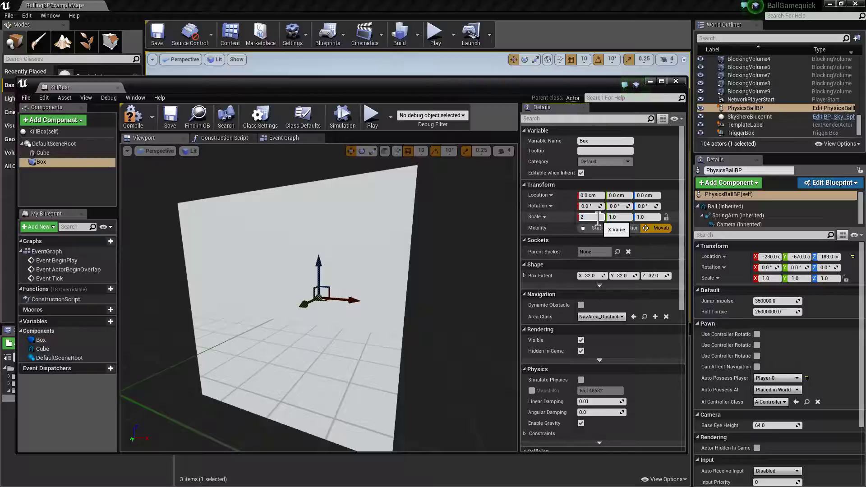
{"action": "key", "text": "Tab"}
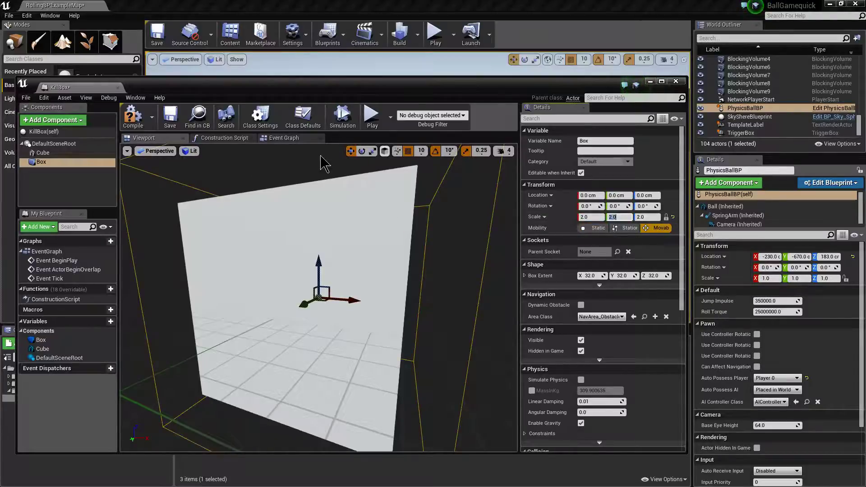
In the event graph, add a Print String node to Event ActorBeginOverlap with the text "killBox".
{"action": "left_click", "coordinate": [286, 138]}
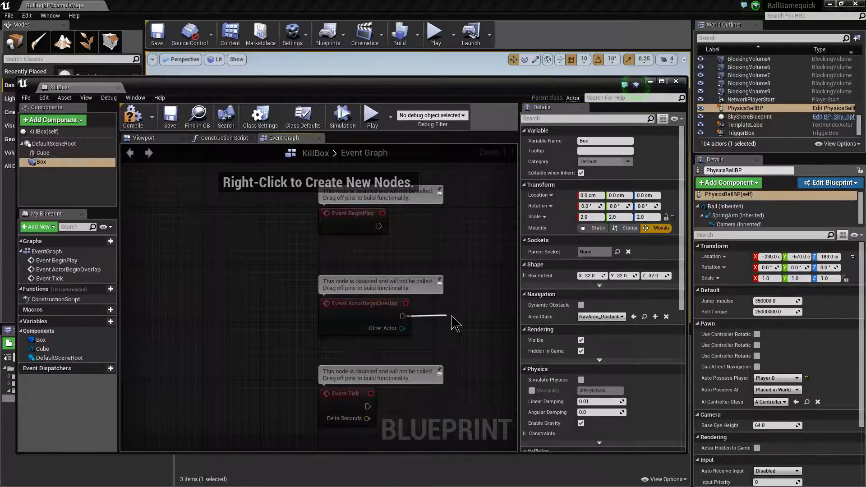
{"action": "left_click_drag", "start_coordinate": [452, 317], "coordinate": [451, 317]}
{"action": "type", "text": "print"}
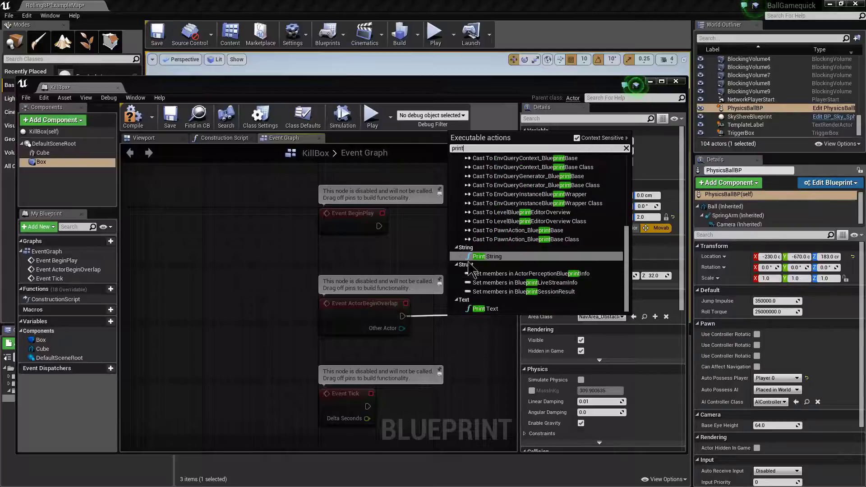
{"action": "left_click", "coordinate": [486, 257]}
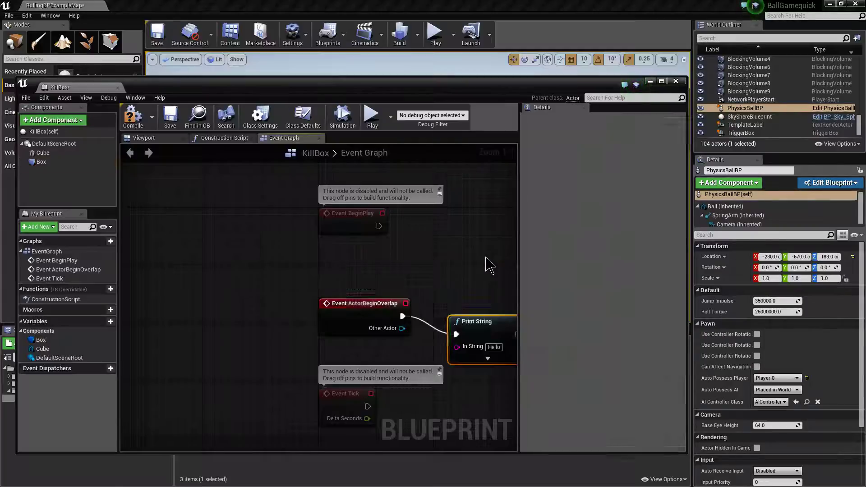
{"action": "left_click", "coordinate": [494, 347]}
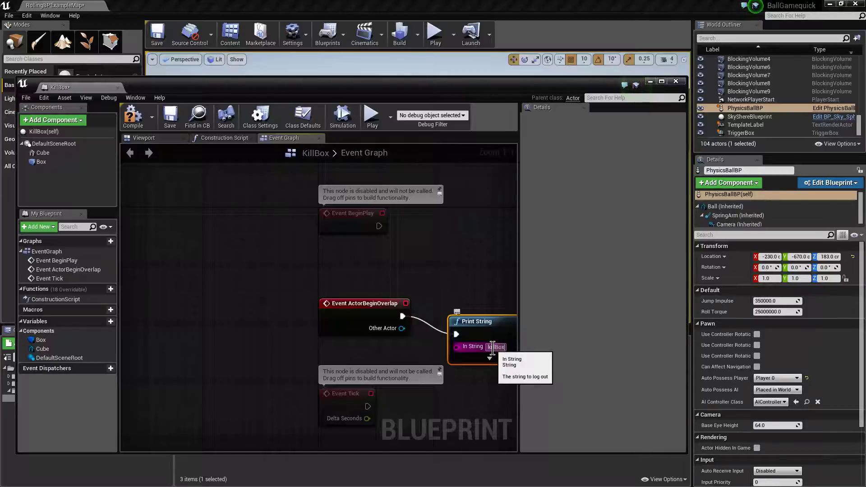
{"action": "key", "text": "Return"}
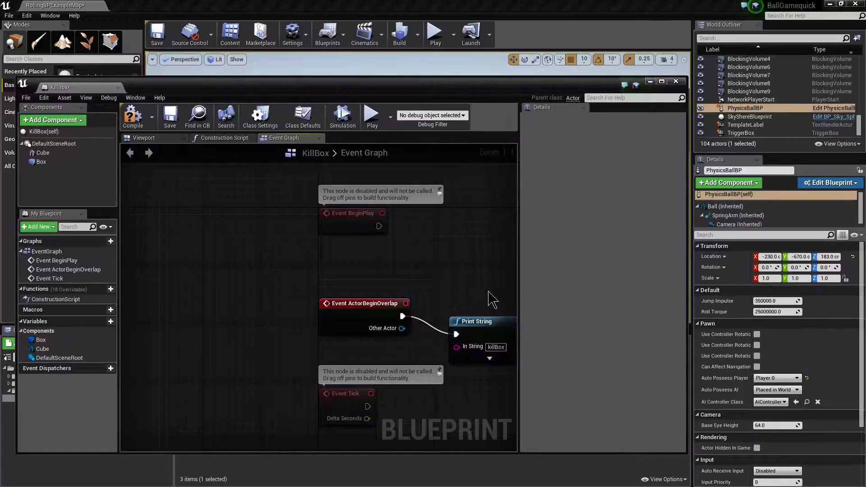
Add an Open Level node connected to the execution output of Print String.
{"action": "right_click_drag", "start_coordinate": [491, 298], "coordinate": [353, 305]}
{"action": "left_click_drag", "start_coordinate": [352, 302], "coordinate": [427, 291]}
{"action": "type", "text": "open"}
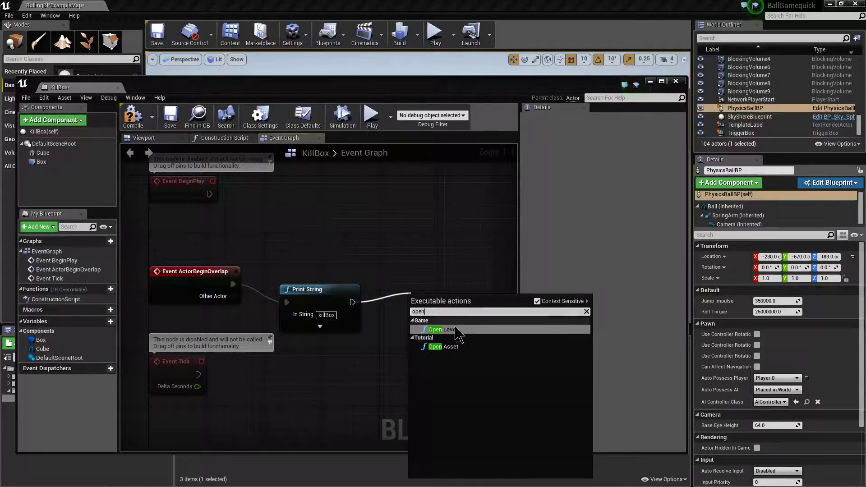
{"action": "key", "text": "Return"}
Add a Get Current Level Name node, wire it between Print String and Open Level, and feed its return value into Level Name.
{"action": "right_click", "coordinate": [339, 377]}
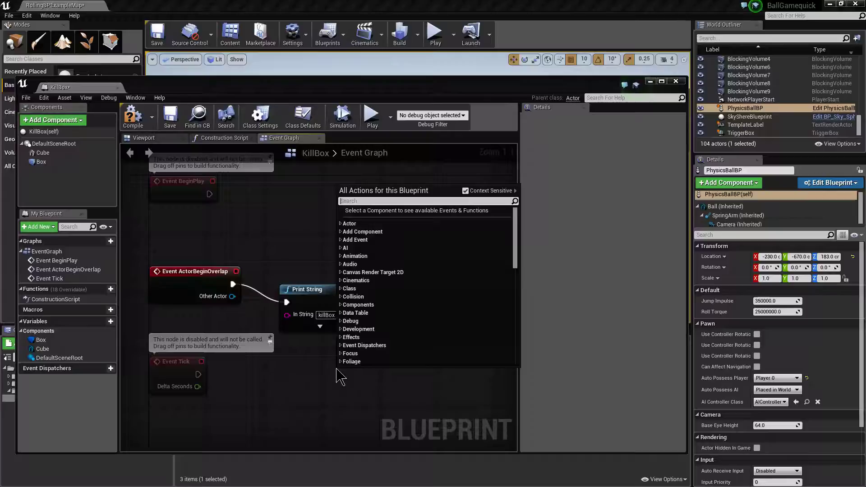
{"action": "type", "text": "level na"}
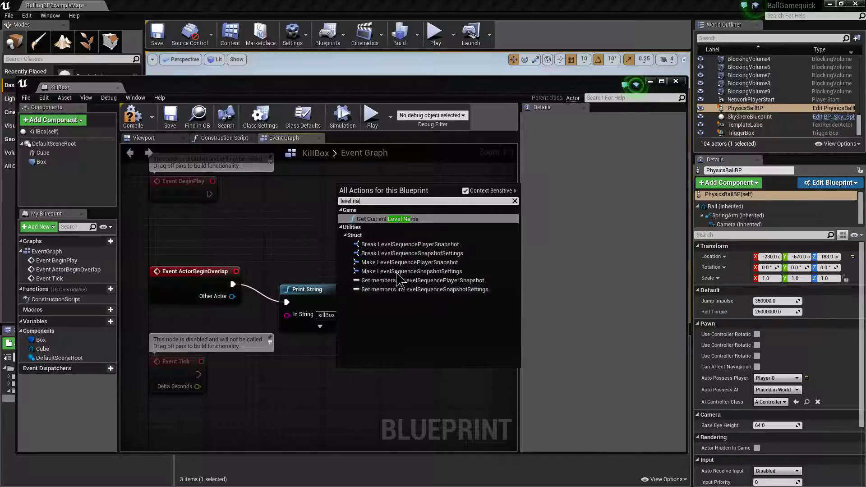
{"action": "left_click", "coordinate": [378, 219]}
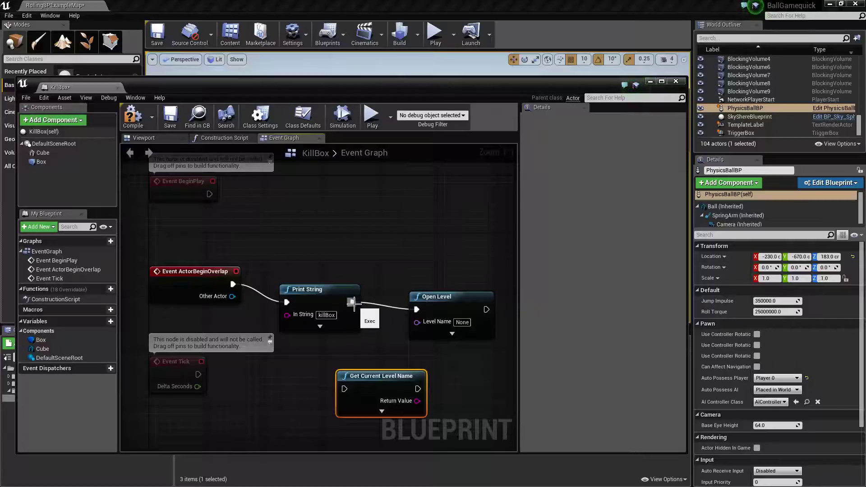
{"action": "left_click_drag", "start_coordinate": [352, 302], "coordinate": [344, 388]}
{"action": "left_click_drag", "start_coordinate": [417, 389], "coordinate": [416, 321]}
Space out the Open Level, conversion and Get Current Level Name nodes, then compile, save and close the KillBox blueprint.
{"action": "right_click_drag", "start_coordinate": [463, 299], "coordinate": [340, 248]}
{"action": "left_click_drag", "start_coordinate": [341, 248], "coordinate": [511, 233]}
{"action": "left_click_drag", "start_coordinate": [282, 291], "coordinate": [424, 275]}
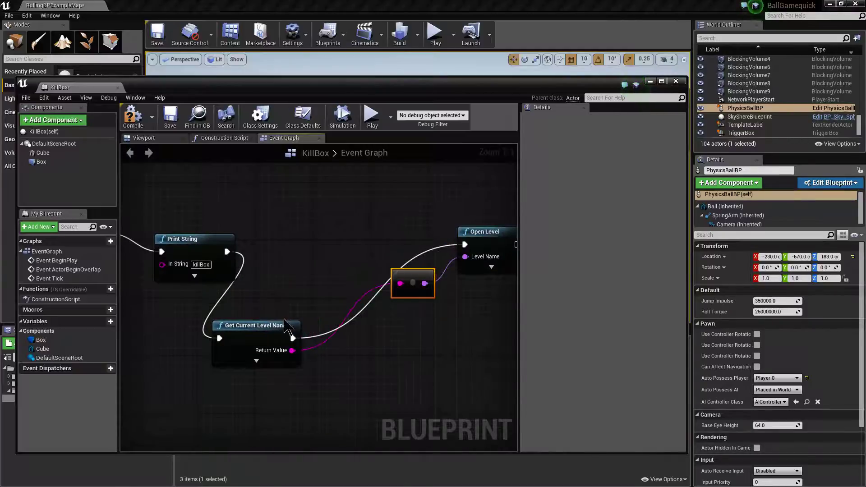
{"action": "left_click_drag", "start_coordinate": [272, 322], "coordinate": [337, 242]}
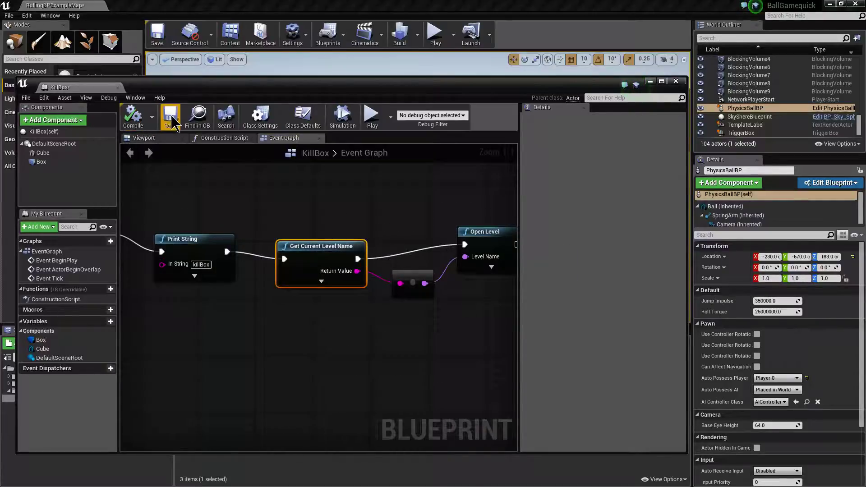
{"action": "left_click", "coordinate": [675, 82]}
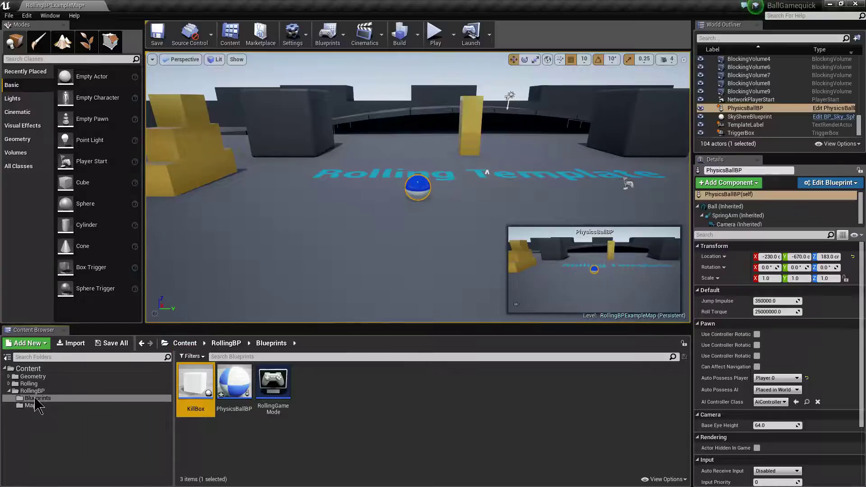
Duplicate OrangeMetalMaterial in the Rolling Materials folder and name the copy redMetalMaterial2.
{"action": "left_click", "coordinate": [36, 384]}
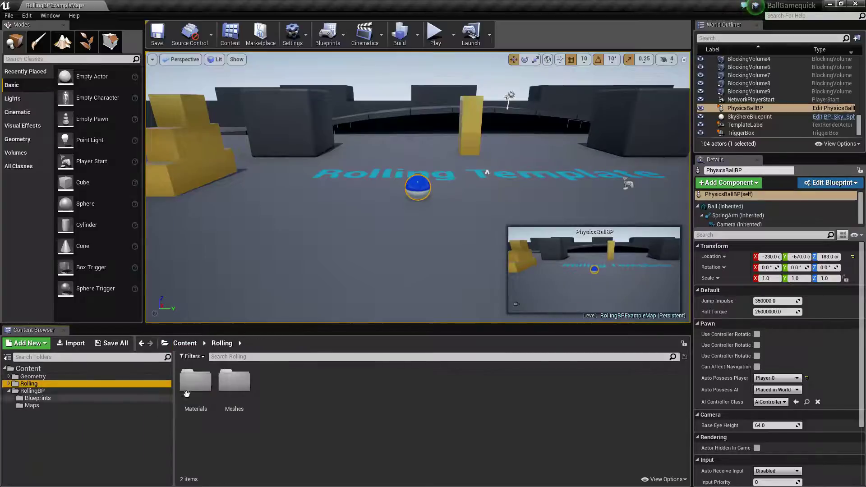
{"action": "double_click", "coordinate": [195, 380]}
{"action": "left_click", "coordinate": [365, 384]}
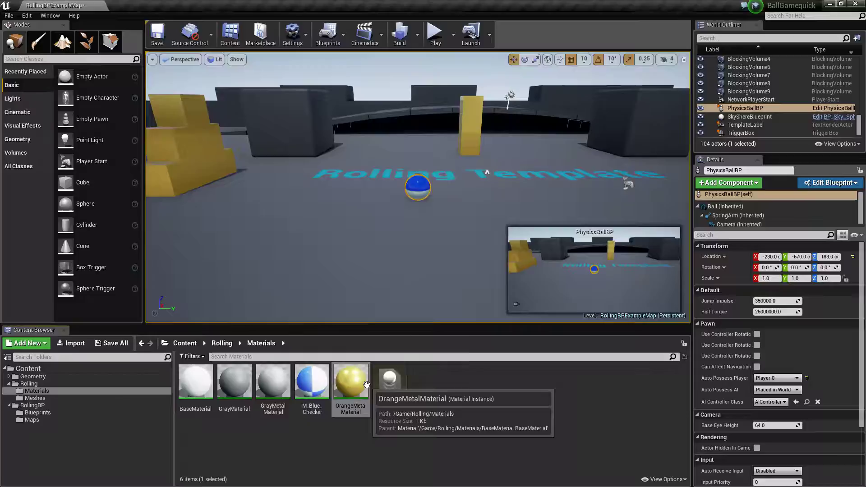
{"action": "right_click", "coordinate": [366, 384]}
{"action": "left_click", "coordinate": [379, 234]}
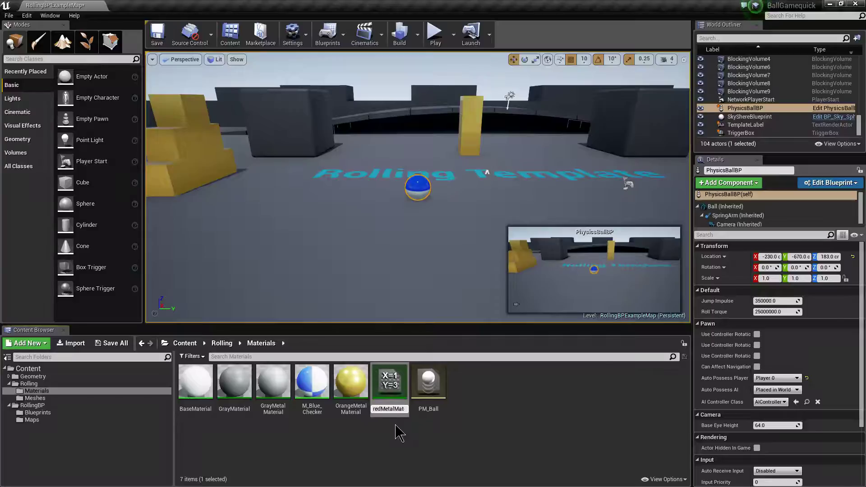
{"action": "type", "text": "redMetalMaterial2"}
{"action": "key", "text": "Return"}
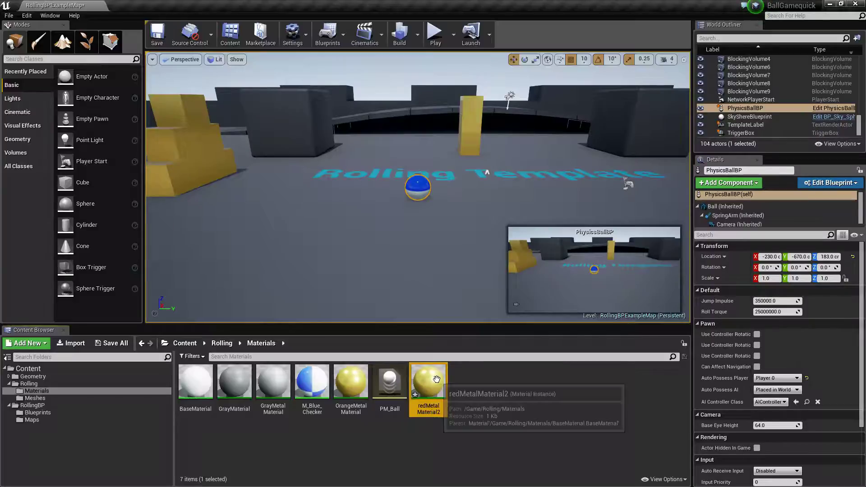
Open redMetalMaterial2 and change its DiffuseColor to red with R 1.0, G 0.0 and B 0.11.
{"action": "double_click", "coordinate": [436, 381]}
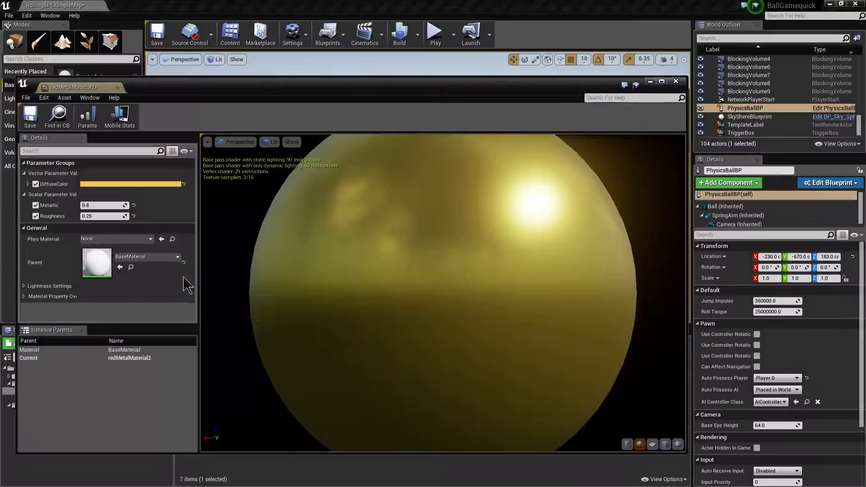
{"action": "left_click", "coordinate": [139, 185]}
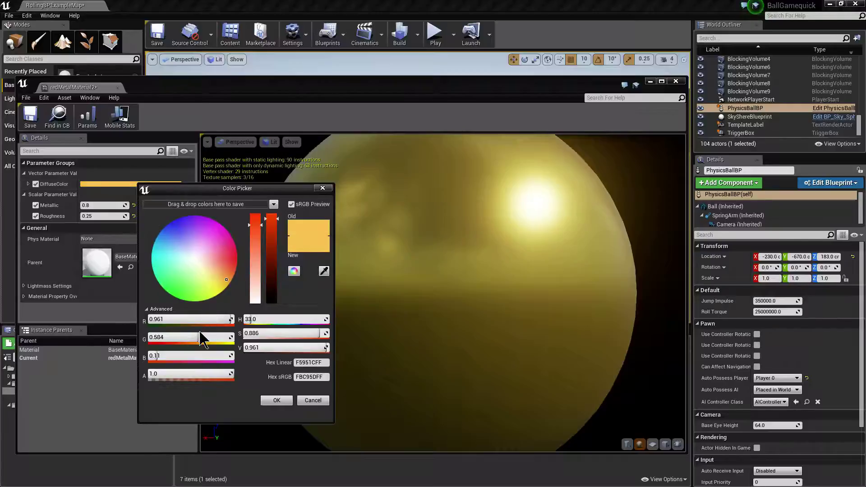
{"action": "left_click_drag", "start_coordinate": [191, 335], "coordinate": [149, 337]}
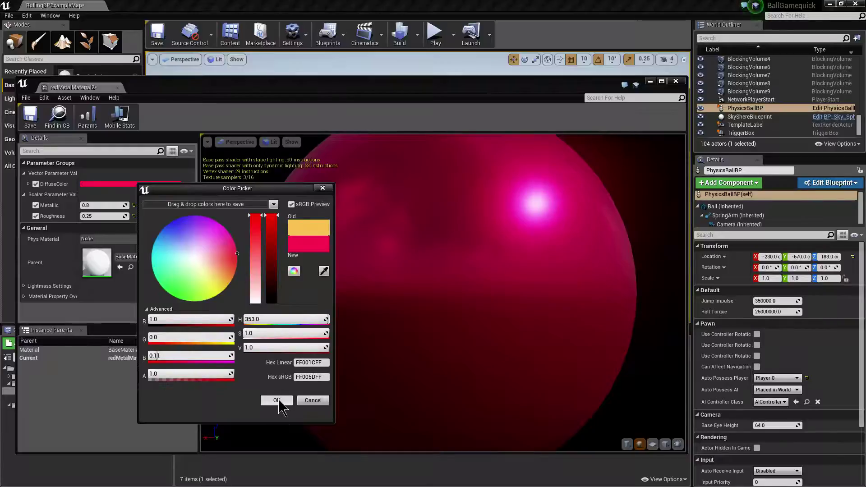
{"action": "left_click", "coordinate": [277, 400]}
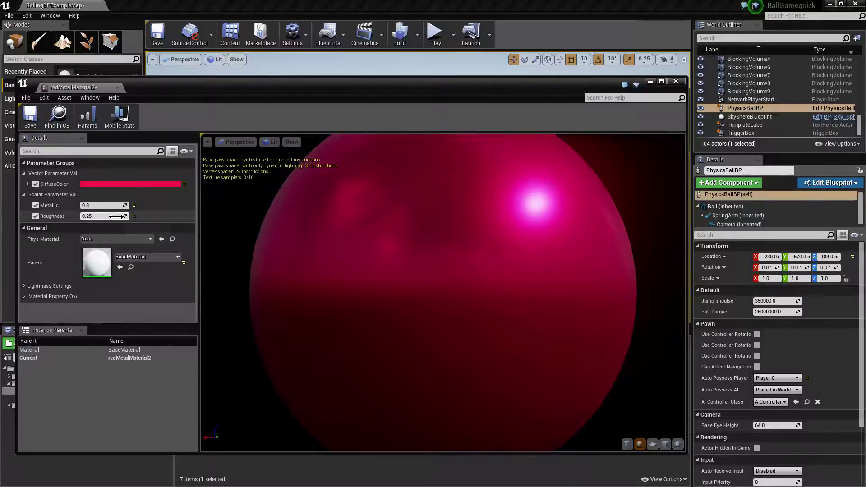
Lower the roughness of redMetalMaterial2 to about 0.158, then save and close the material.
{"action": "left_click_drag", "start_coordinate": [114, 217], "coordinate": [99, 216]}
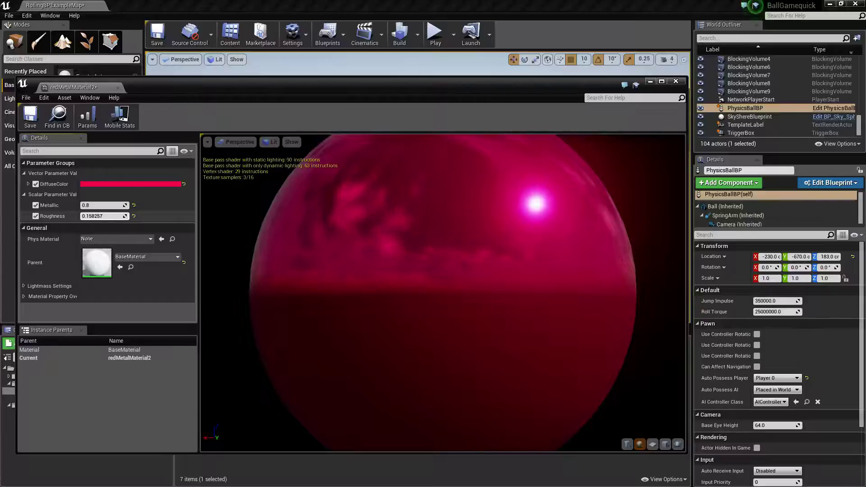
{"action": "left_click", "coordinate": [30, 118]}
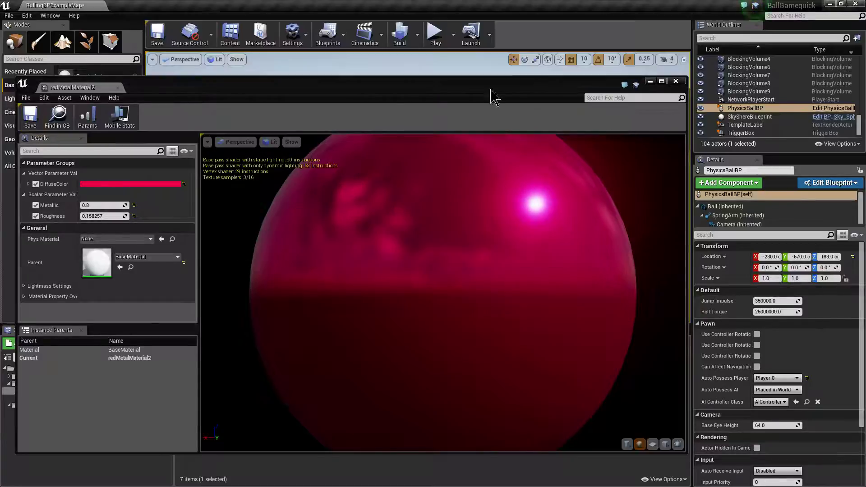
{"action": "left_click", "coordinate": [676, 81]}
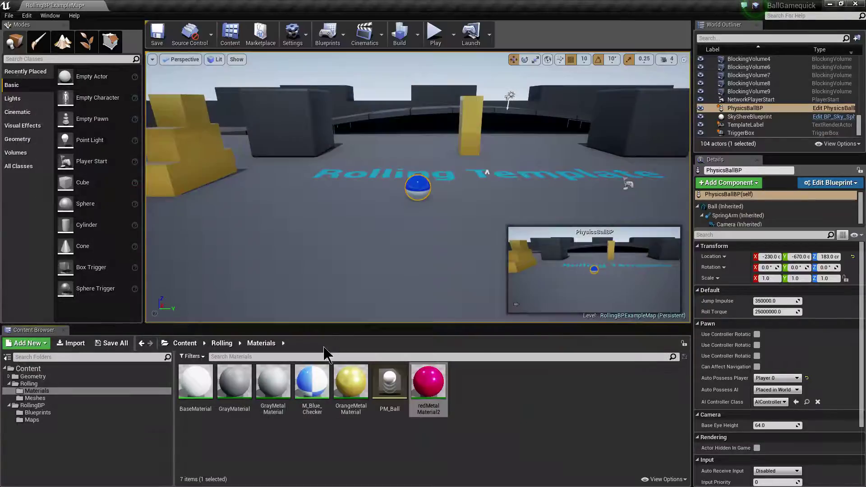
Open the KillBox blueprint, assign redMetalMaterial2 to its Cube component, then save and close the blueprint.
{"action": "left_click", "coordinate": [36, 412]}
{"action": "double_click", "coordinate": [193, 386]}
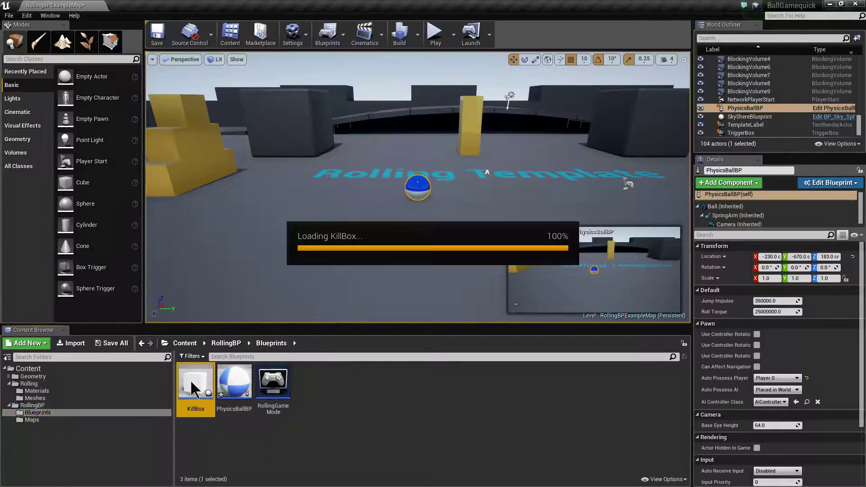
{"action": "left_click", "coordinate": [183, 138]}
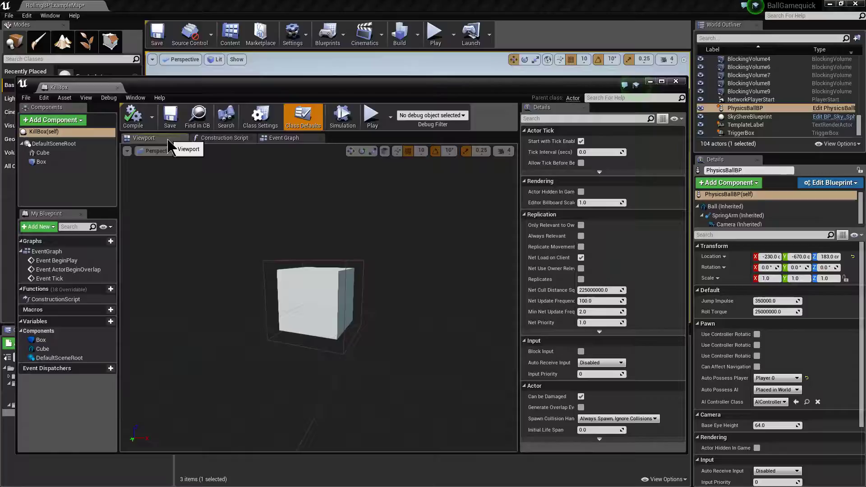
{"action": "left_click", "coordinate": [306, 273]}
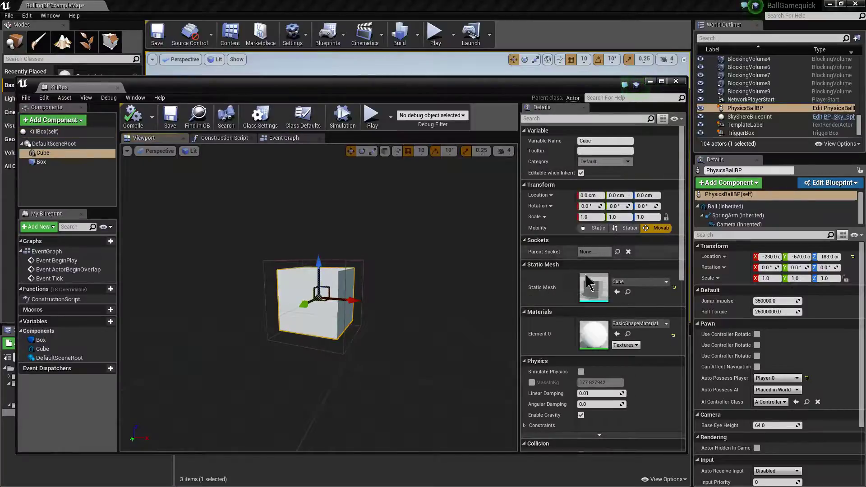
{"action": "left_click", "coordinate": [667, 326]}
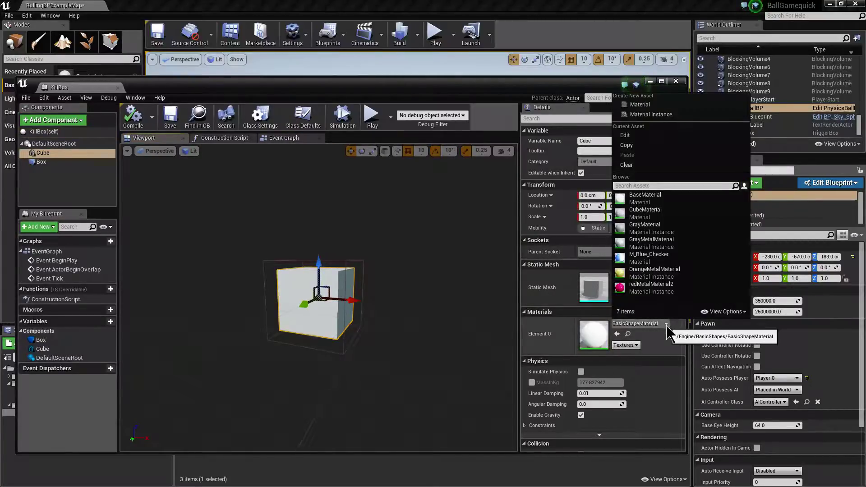
{"action": "left_click", "coordinate": [623, 287]}
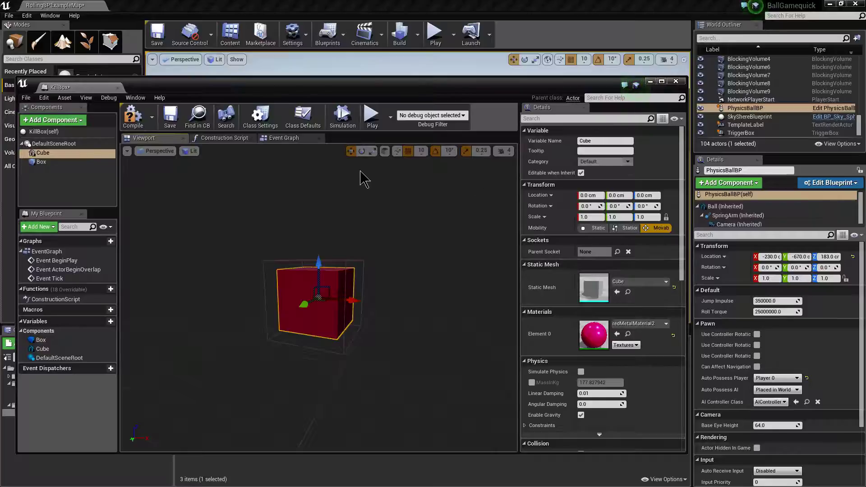
{"action": "left_click", "coordinate": [676, 82]}
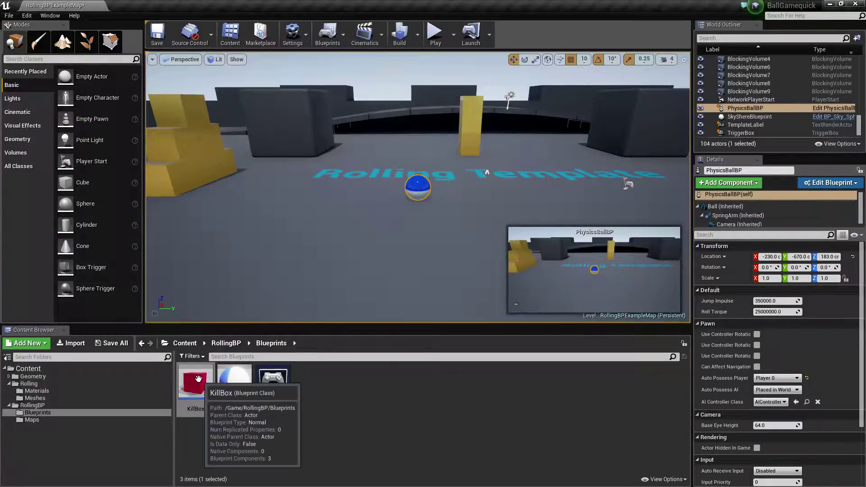
Place a KillBox actor in the level beside the ball, at about X -310, Y -240, Z 220.
{"action": "left_click_drag", "start_coordinate": [199, 379], "coordinate": [522, 182]}
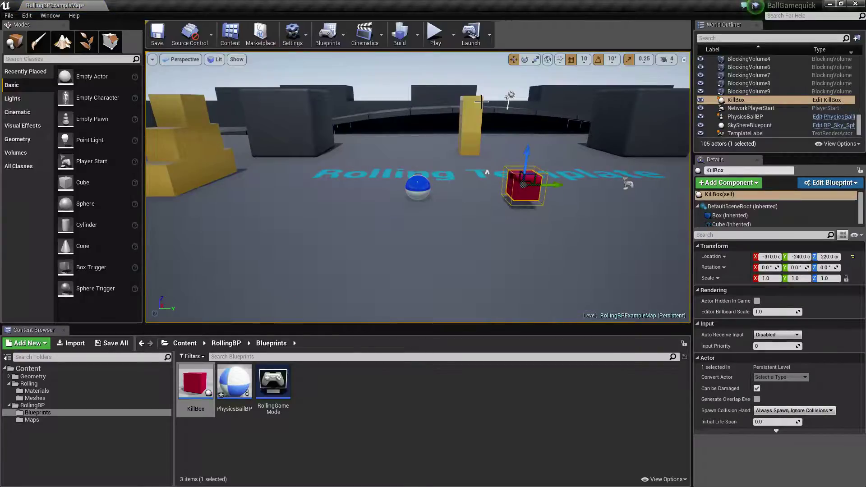
Play-test RollingBPExampleMap by rolling the ball into the red KillBox several times, then end the play session.
{"action": "left_click", "coordinate": [434, 34]}
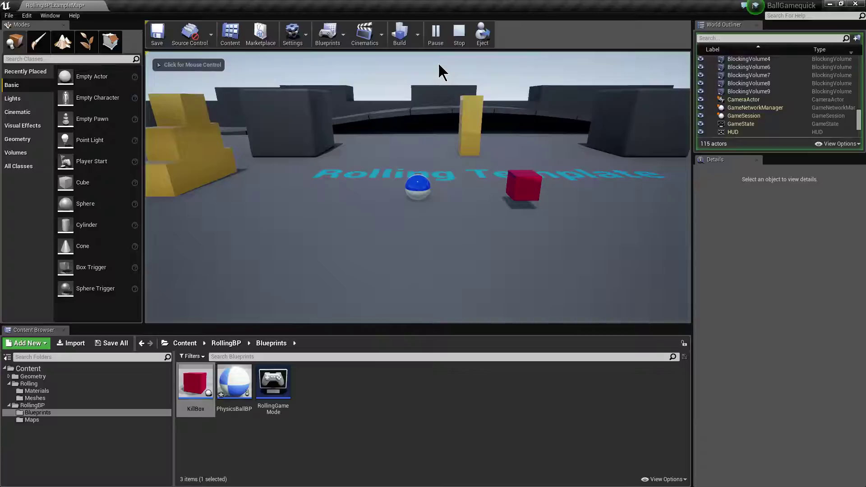
{"action": "left_click", "coordinate": [336, 213]}
{"action": "key", "text": "space"}
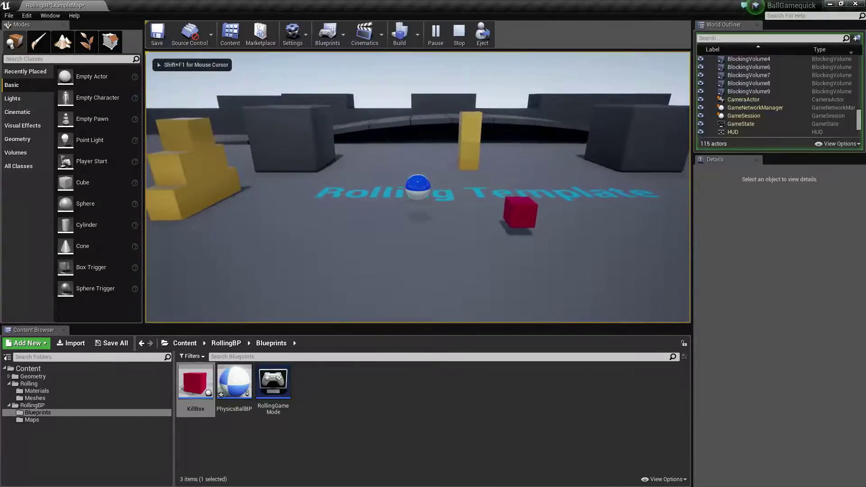
{"action": "key", "text": "d"}
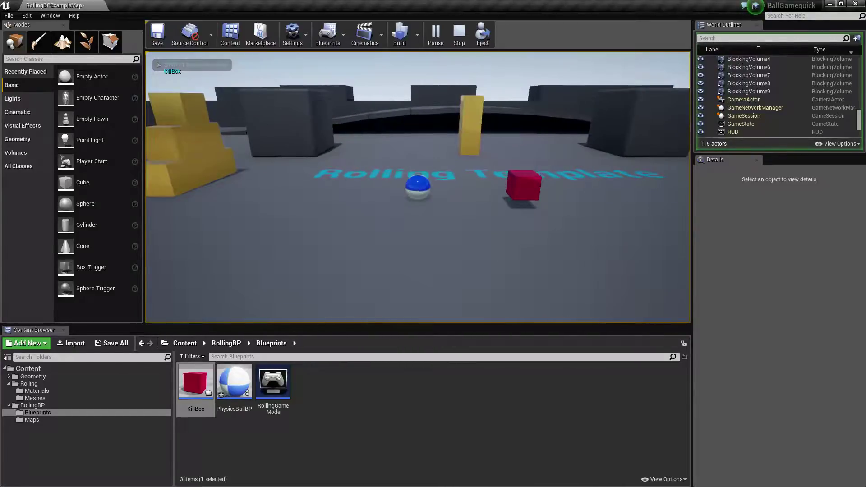
{"action": "key", "text": "d"}
{"action": "key", "text": "w"}
{"action": "key", "text": "s"}
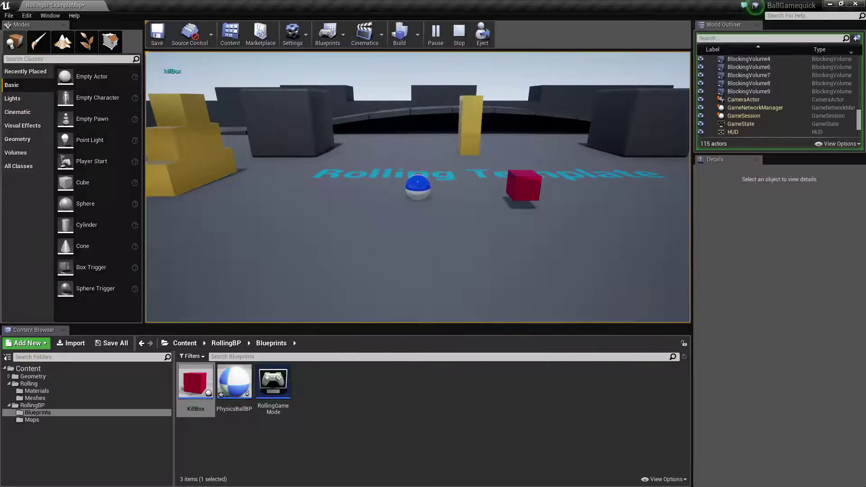
{"action": "key", "text": "Escape"}
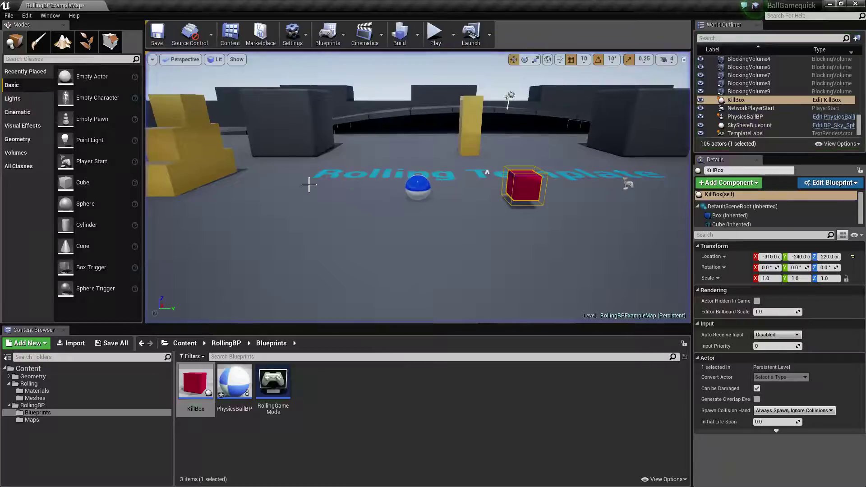
Save RollingBPExampleMap and open the level2 map, saving the modified PhysicsBallBP blueprint along the way.
{"action": "left_click", "coordinate": [157, 35]}
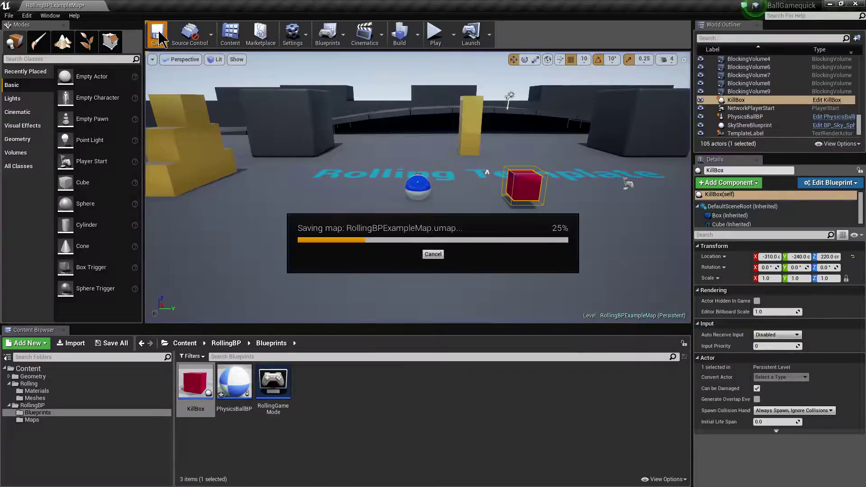
{"action": "left_click", "coordinate": [32, 420]}
{"action": "left_click", "coordinate": [196, 388]}
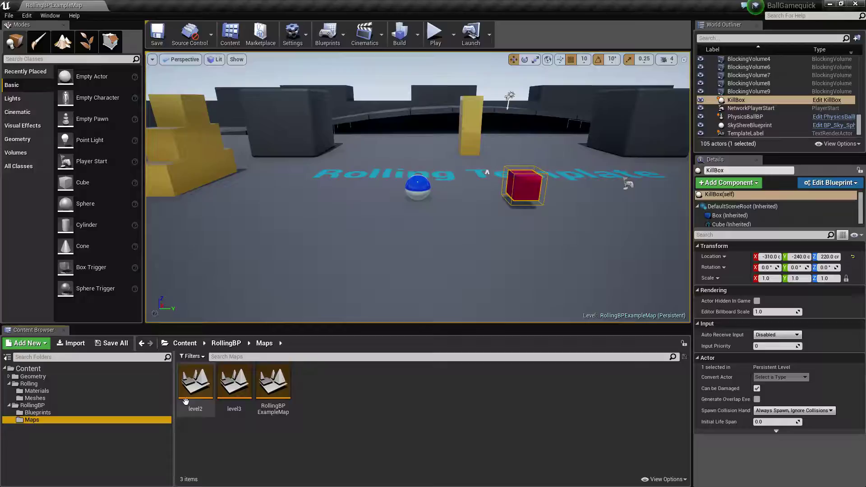
{"action": "double_click", "coordinate": [197, 389]}
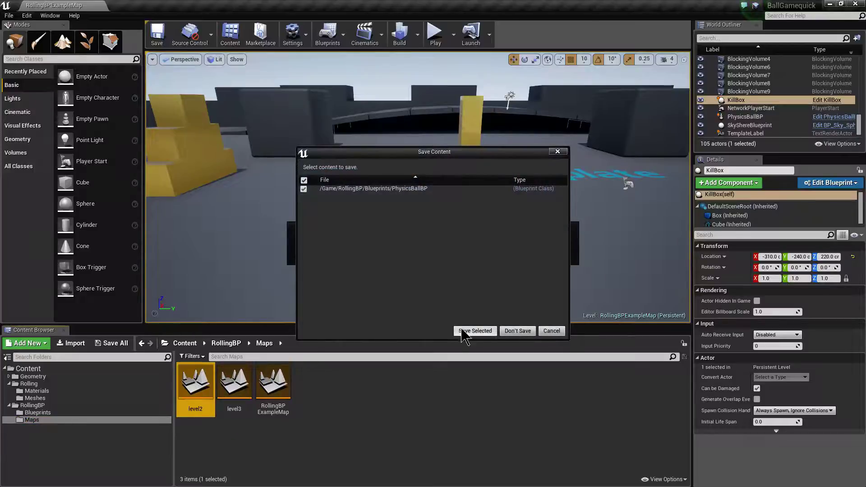
{"action": "left_click", "coordinate": [462, 332]}
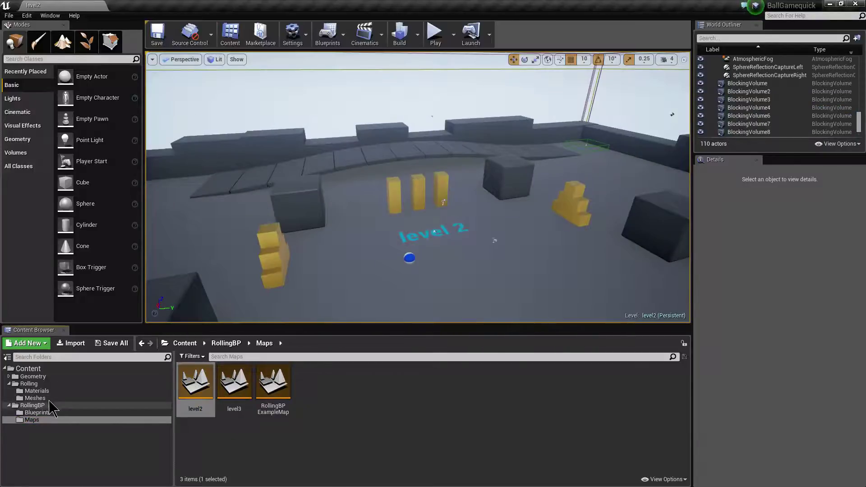
Place two KillBox actors near the ball in level2, the second at about X -210, Y 560, Z 220.
{"action": "left_click", "coordinate": [43, 413]}
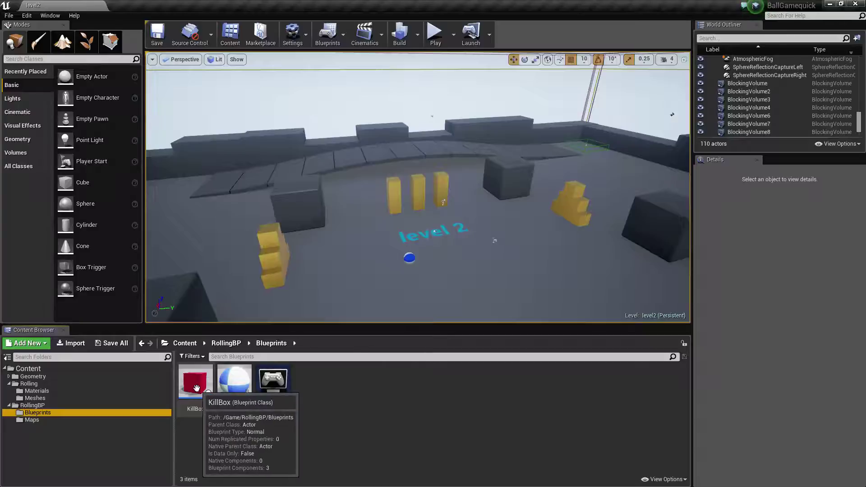
{"action": "left_click_drag", "start_coordinate": [196, 389], "coordinate": [419, 268]}
{"action": "left_click_drag", "start_coordinate": [497, 217], "coordinate": [518, 222]}
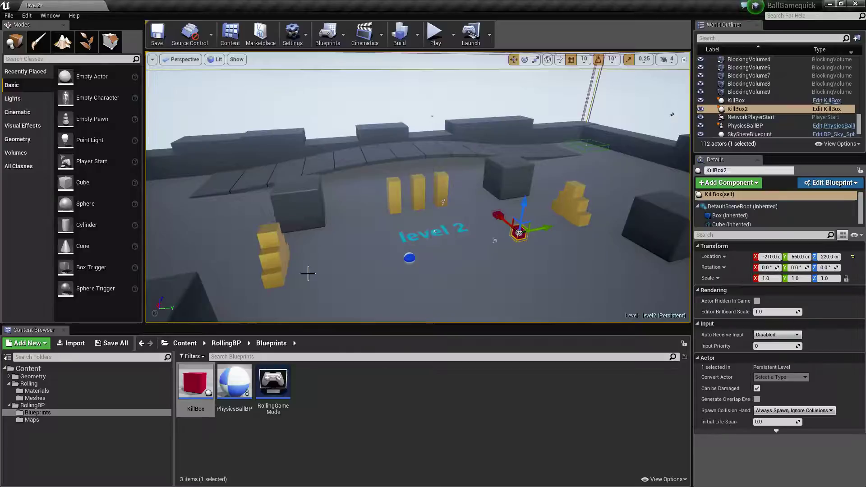
Open the level3 map from the Maps folder, saving the changes to level2.
{"action": "left_click", "coordinate": [48, 420]}
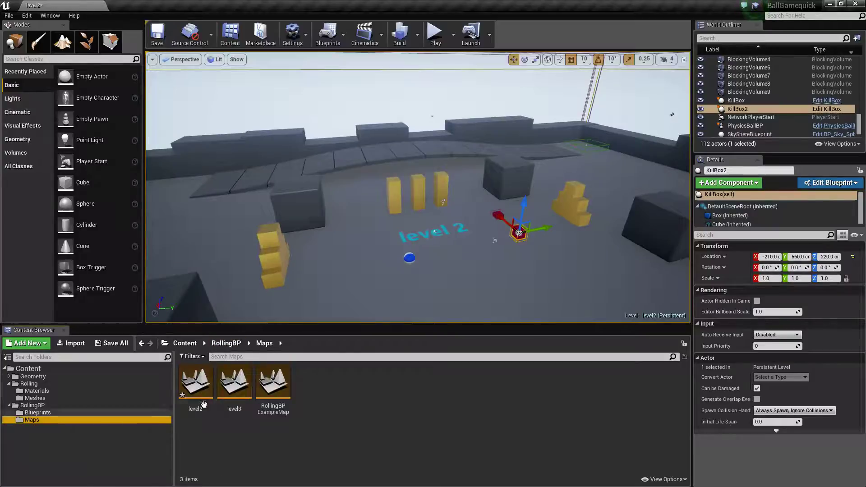
{"action": "double_click", "coordinate": [235, 384]}
{"action": "left_click", "coordinate": [479, 331]}
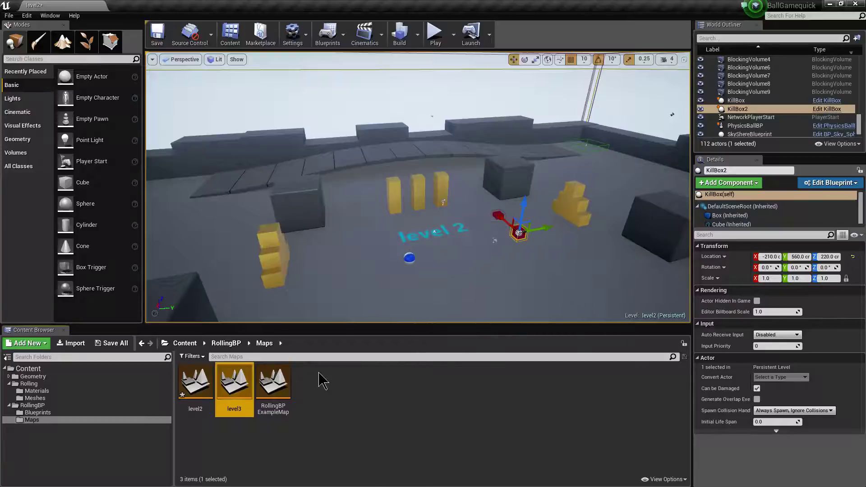
Place four KillBox actors around the ball in level3, the last at about X 130, Y -740, Z 180.
{"action": "left_click", "coordinate": [45, 413]}
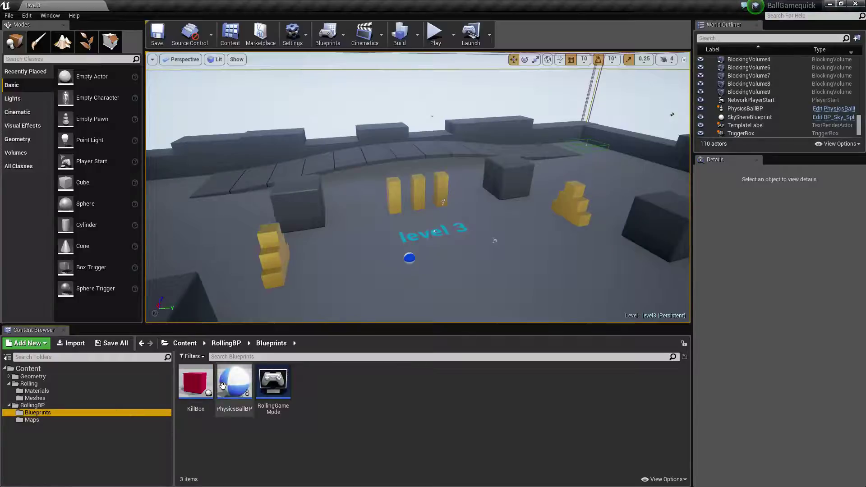
{"action": "left_click_drag", "start_coordinate": [194, 385], "coordinate": [460, 226]}
{"action": "left_click_drag", "start_coordinate": [196, 367], "coordinate": [484, 259]}
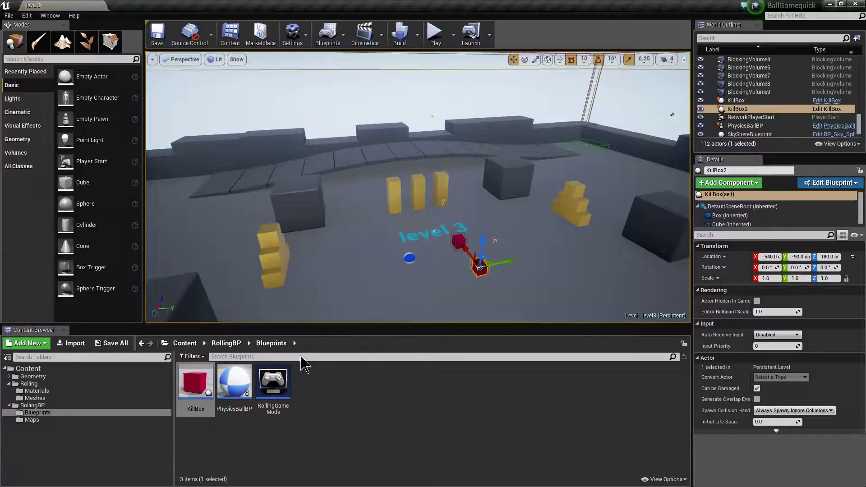
{"action": "left_click_drag", "start_coordinate": [196, 383], "coordinate": [423, 275]}
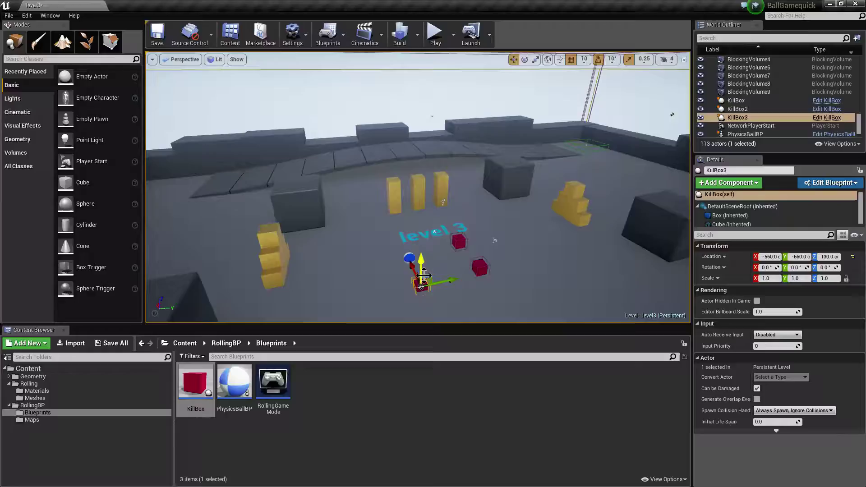
{"action": "left_click_drag", "start_coordinate": [194, 381], "coordinate": [396, 234]}
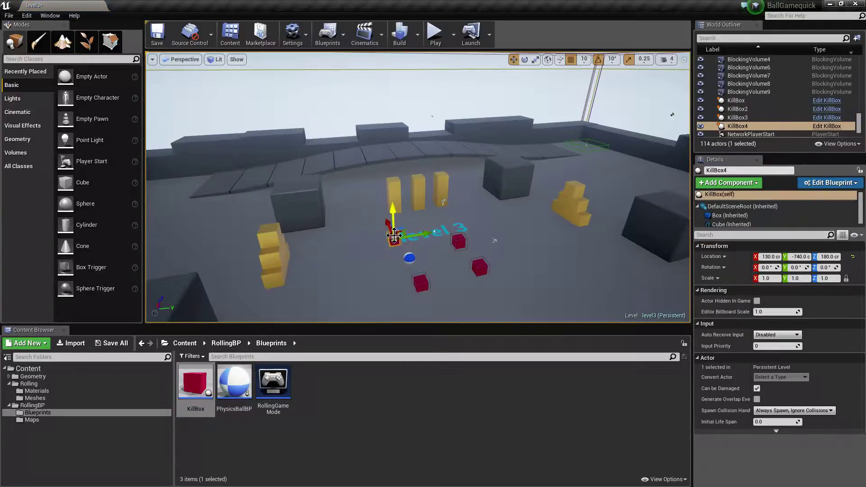
Reopen RollingBPExampleMap from the Maps folder, saving the changes to level3.
{"action": "left_click", "coordinate": [33, 419]}
{"action": "double_click", "coordinate": [273, 383]}
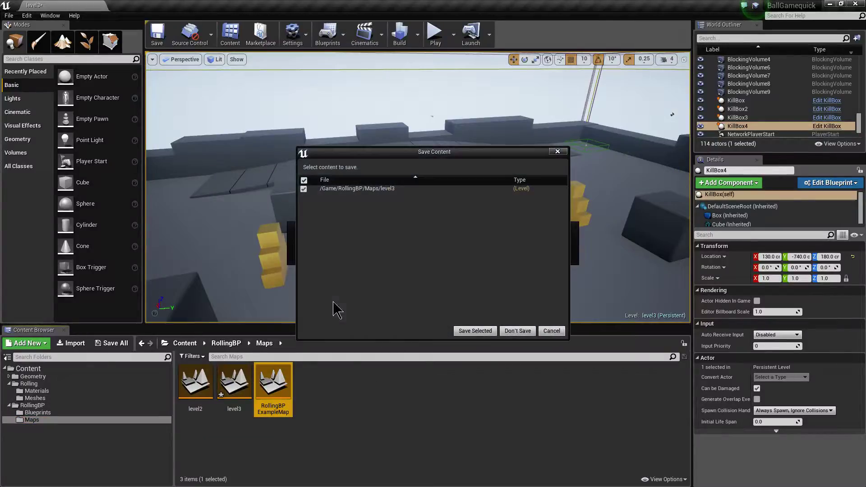
{"action": "left_click", "coordinate": [493, 332]}
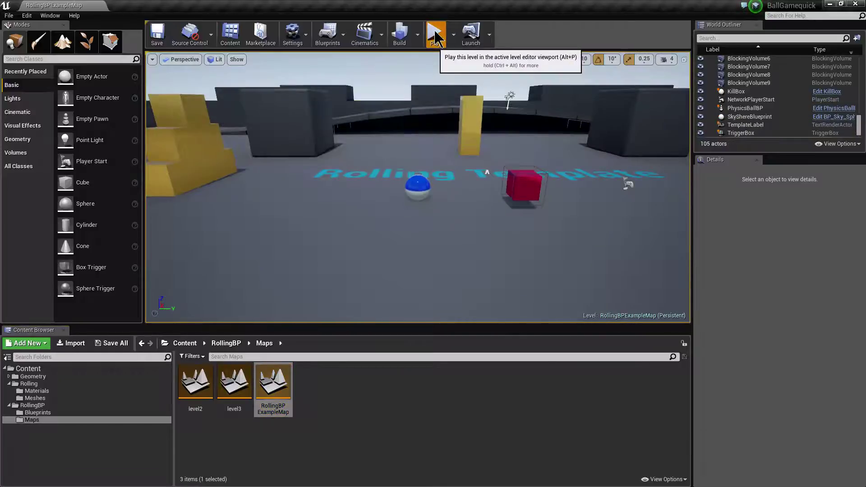
Play-test RollingBPExampleMap, steering the ball past the KillBox to the trigger area that opens the next level.
{"action": "left_click", "coordinate": [436, 36]}
{"action": "left_click", "coordinate": [396, 183]}
{"action": "key", "text": "space"}
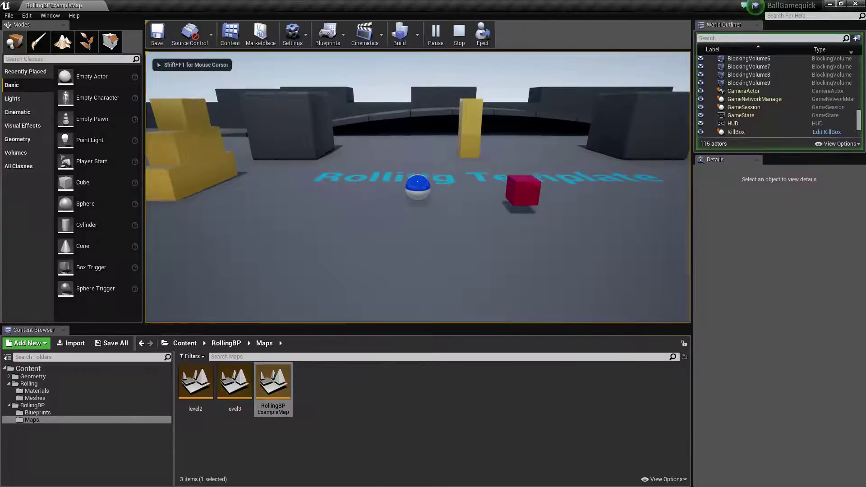
{"action": "key", "text": "w"}
{"action": "key", "text": "d"}
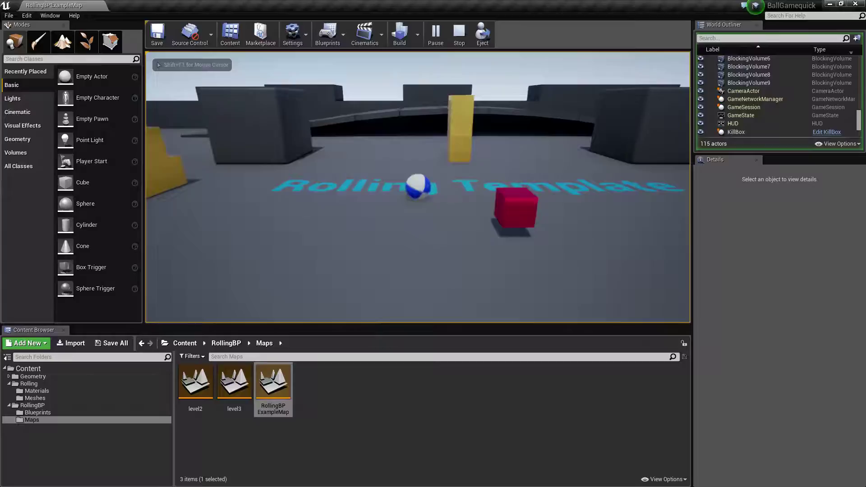
{"action": "key", "text": "d"}
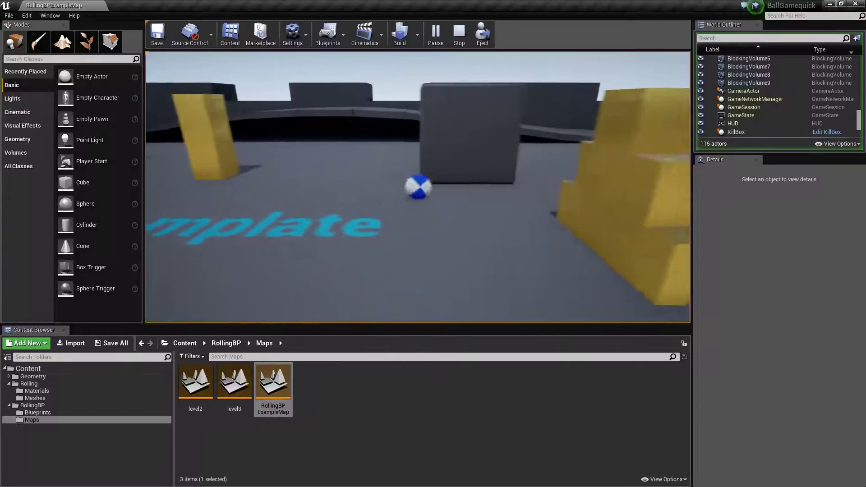
{"action": "key", "text": "w"}
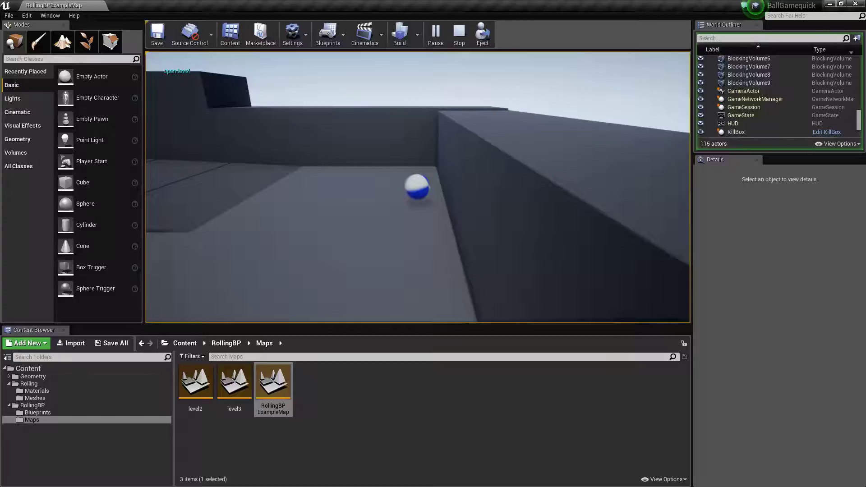
Continue the play test in level 2, testing a KillBox and then steering the ball around the red boxes towards the far side.
{"action": "key", "text": "d"}
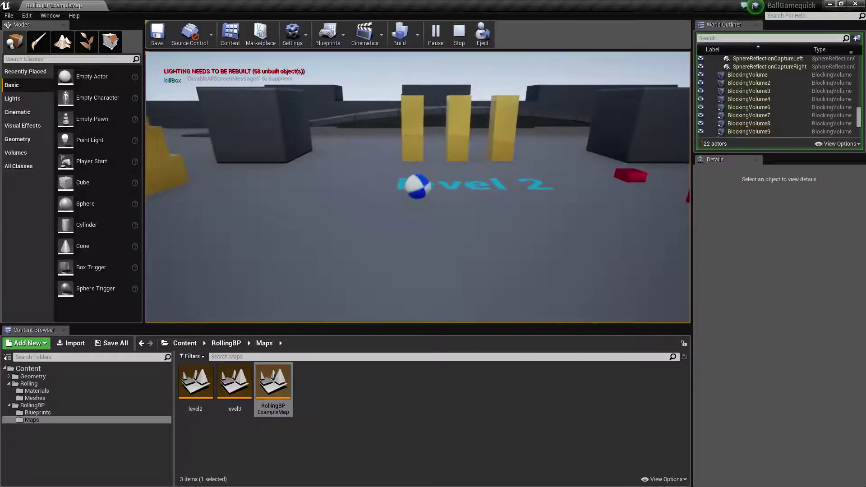
{"action": "key", "text": "d"}
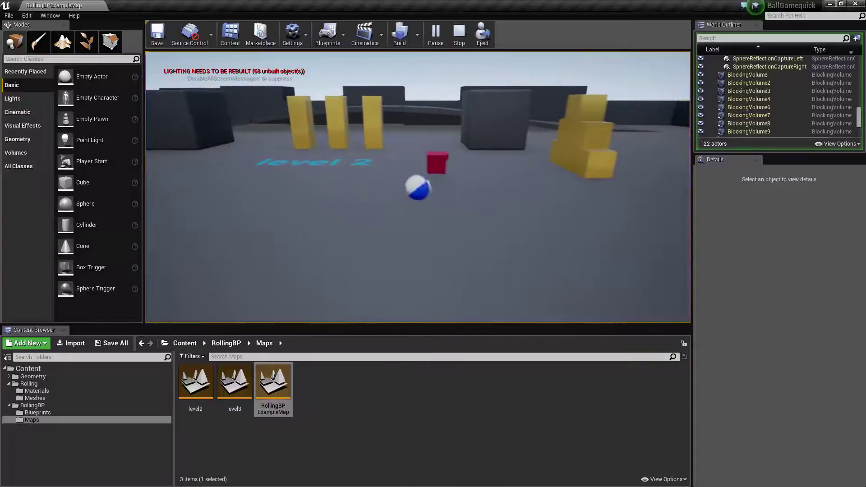
{"action": "key", "text": "d"}
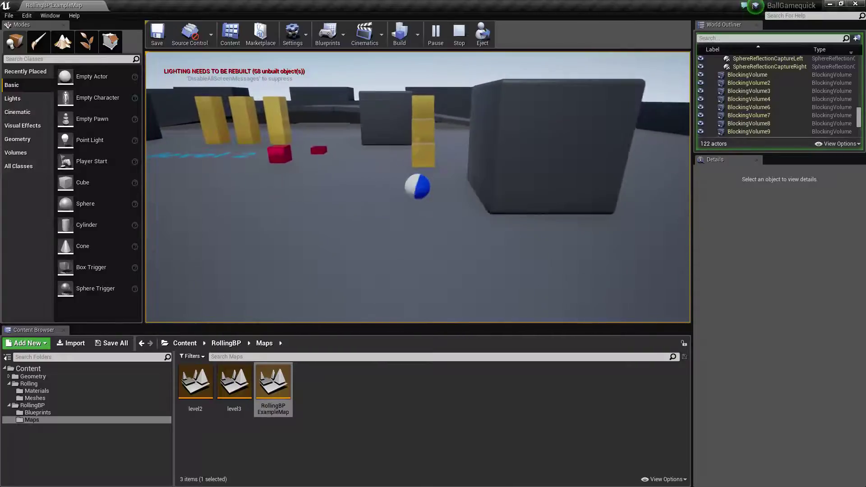
{"action": "key", "text": "w"}
{"action": "key", "text": "d"}
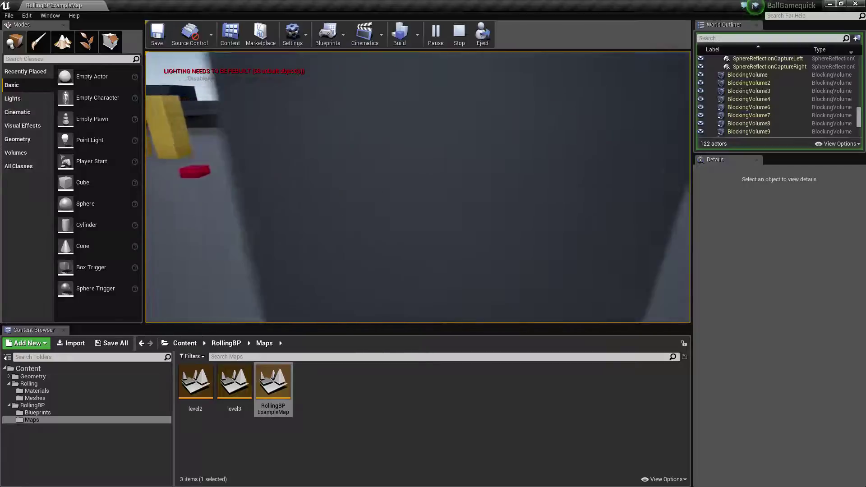